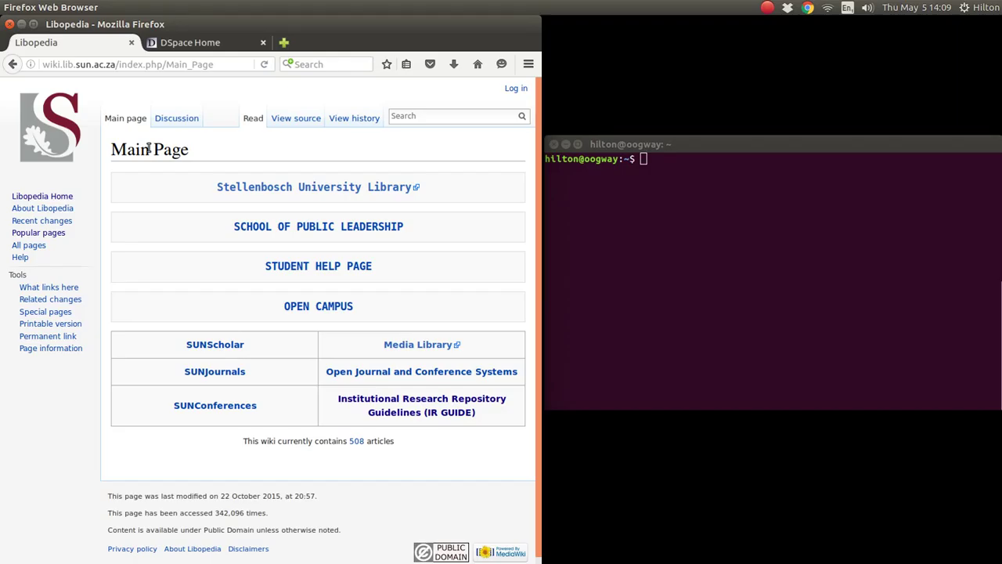
Go from the Libopedia main page to the repository guidelines and the SUNScholar Customisation page.
{"action": "left_click_drag", "start_coordinate": [118, 64], "coordinate": [30, 64]}
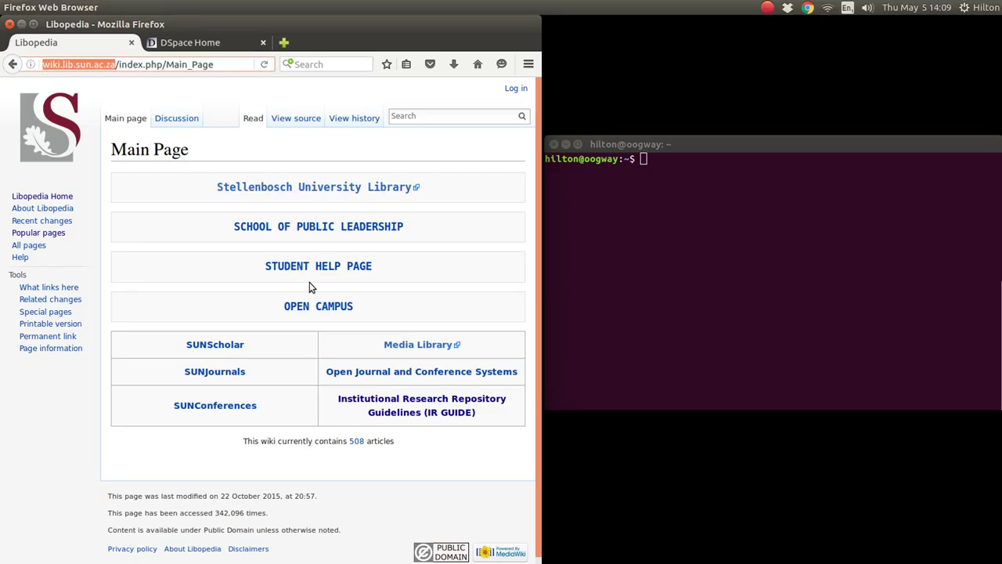
{"action": "left_click", "coordinate": [395, 406]}
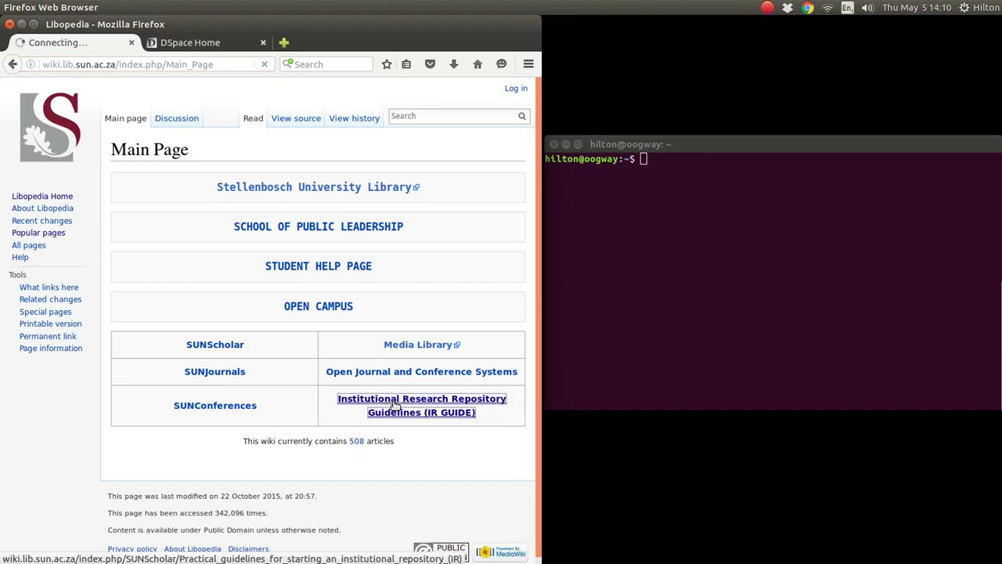
{"action": "scroll", "coordinate": [407, 288], "scroll_direction": "down", "scroll_amount": 1}
{"action": "scroll", "coordinate": [407, 289], "scroll_direction": "down", "scroll_amount": 10}
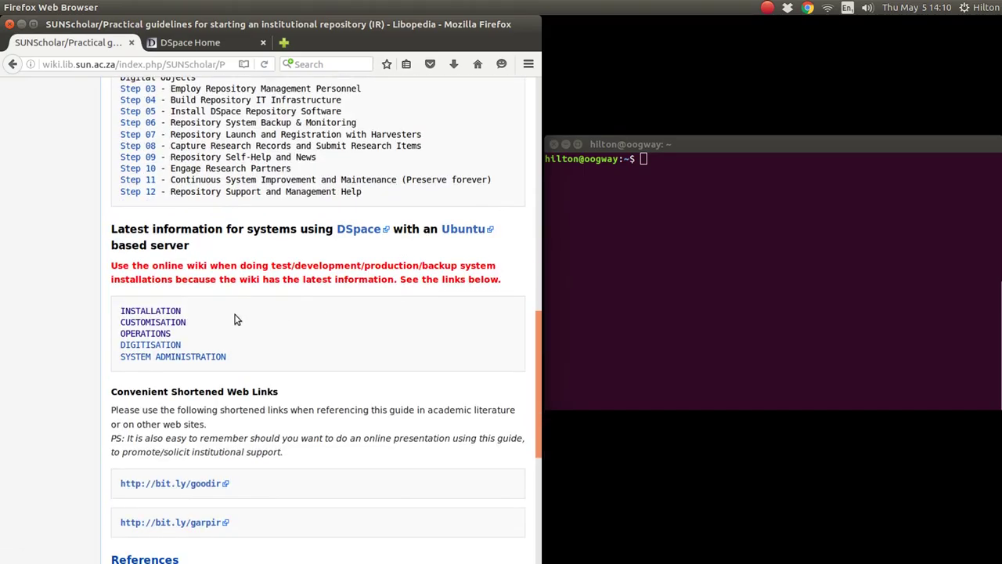
{"action": "left_click", "coordinate": [164, 324]}
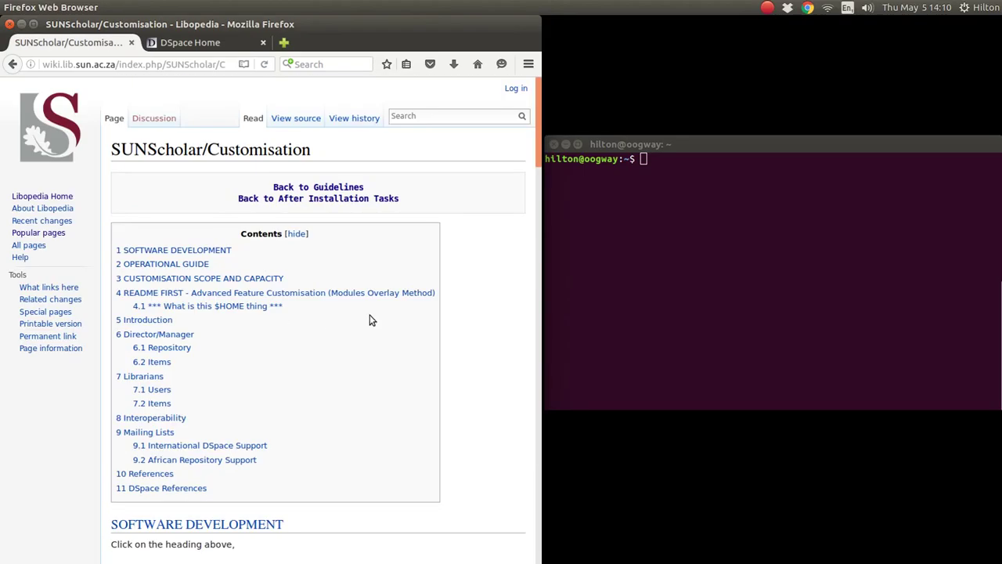
Open the SUNScholar Operational Guide and follow its 2.1.3 Embargo entry to Embargo Systems.
{"action": "scroll", "coordinate": [463, 297], "scroll_direction": "down", "scroll_amount": 8}
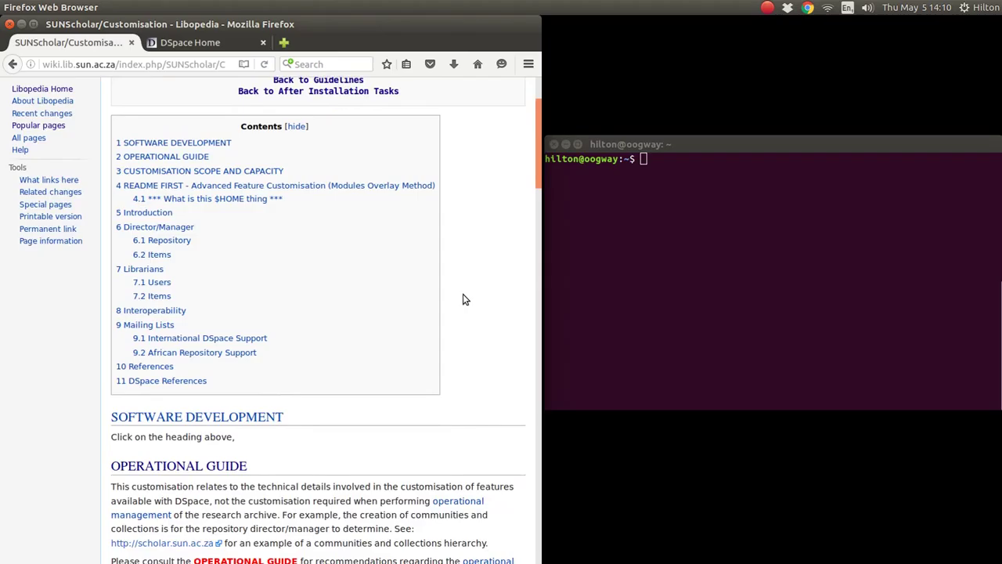
{"action": "scroll", "coordinate": [462, 294], "scroll_direction": "down", "scroll_amount": 1}
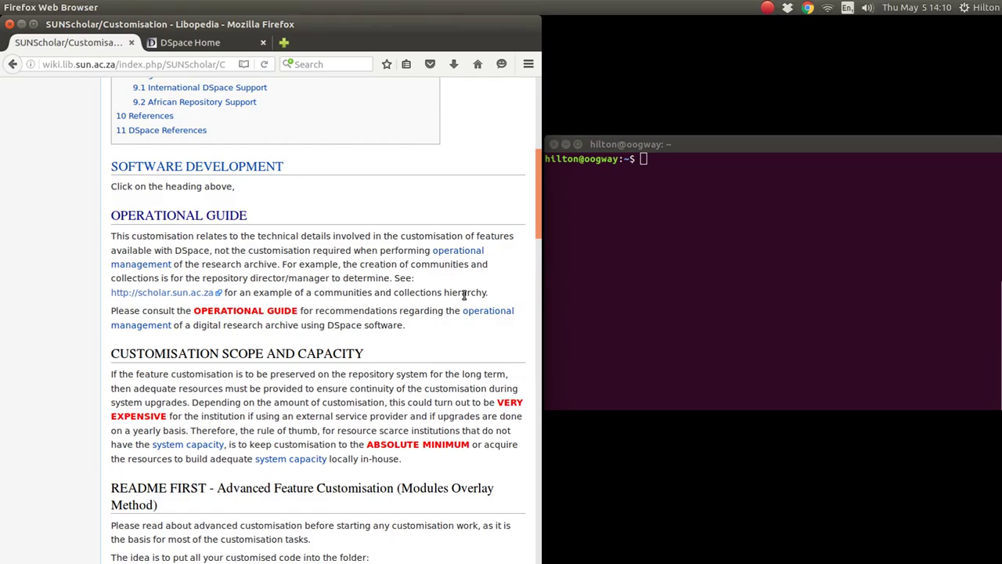
{"action": "left_click", "coordinate": [223, 217]}
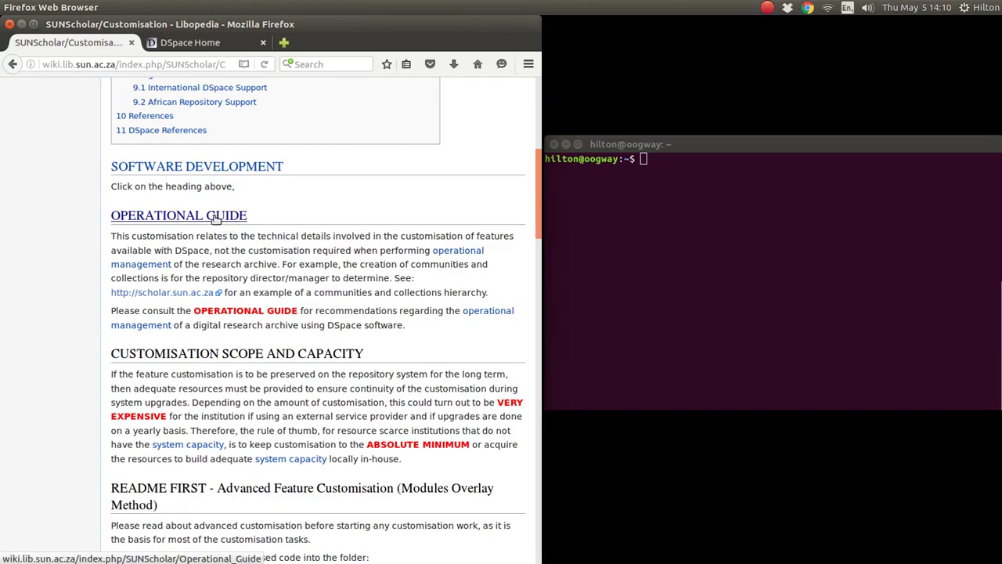
{"action": "scroll", "coordinate": [374, 242], "scroll_direction": "down", "scroll_amount": 3}
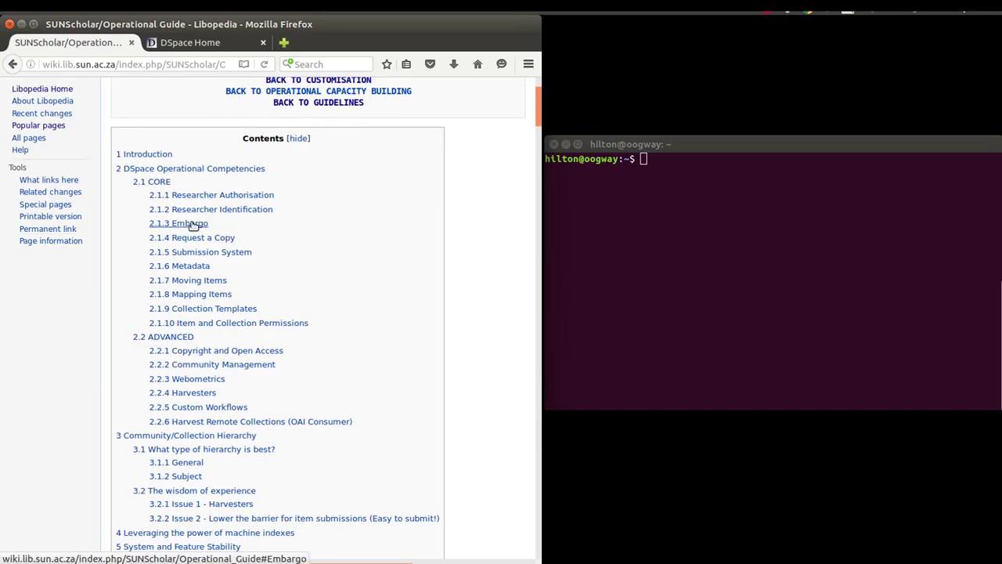
{"action": "left_click", "coordinate": [191, 225]}
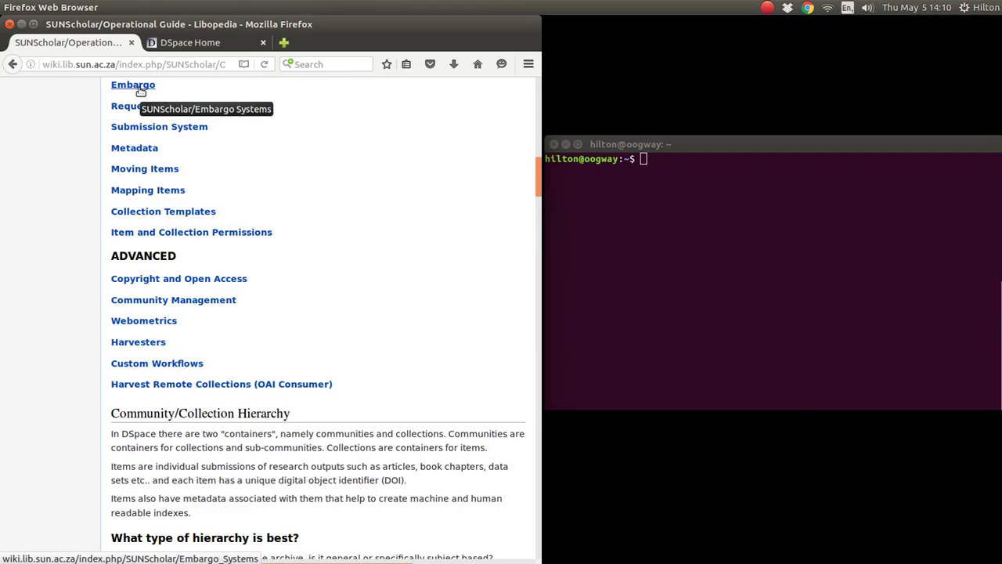
{"action": "left_click", "coordinate": [141, 92]}
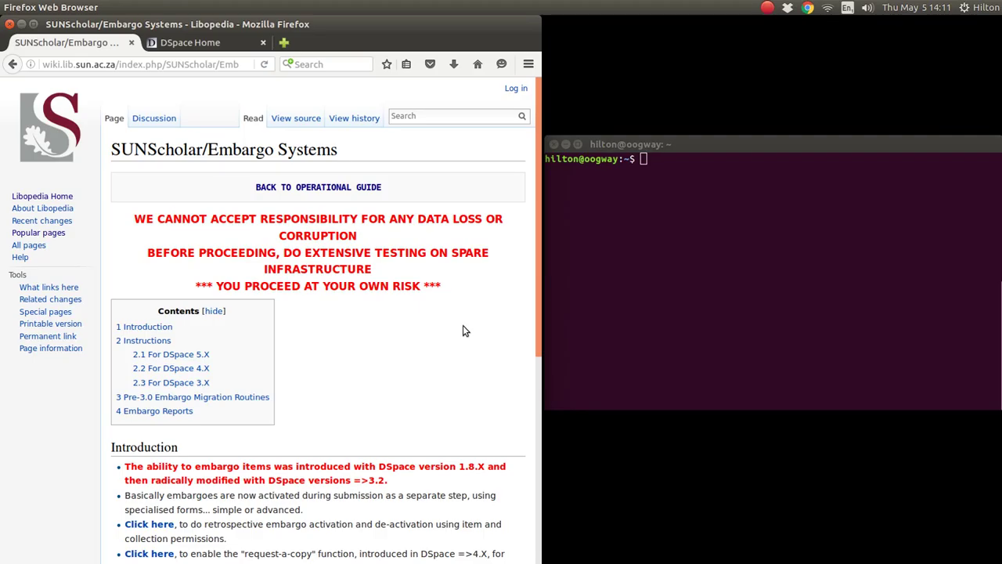
Read through the Embargo Systems introduction and its list of per-version instructions.
{"action": "scroll", "coordinate": [463, 328], "scroll_direction": "down", "scroll_amount": 6}
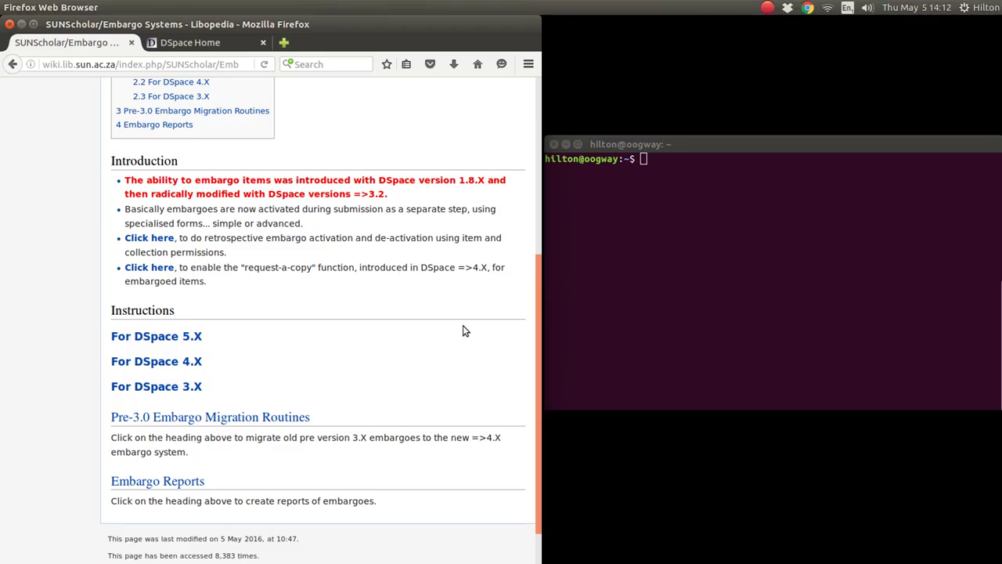
{"action": "scroll", "coordinate": [463, 332], "scroll_direction": "down", "scroll_amount": 1}
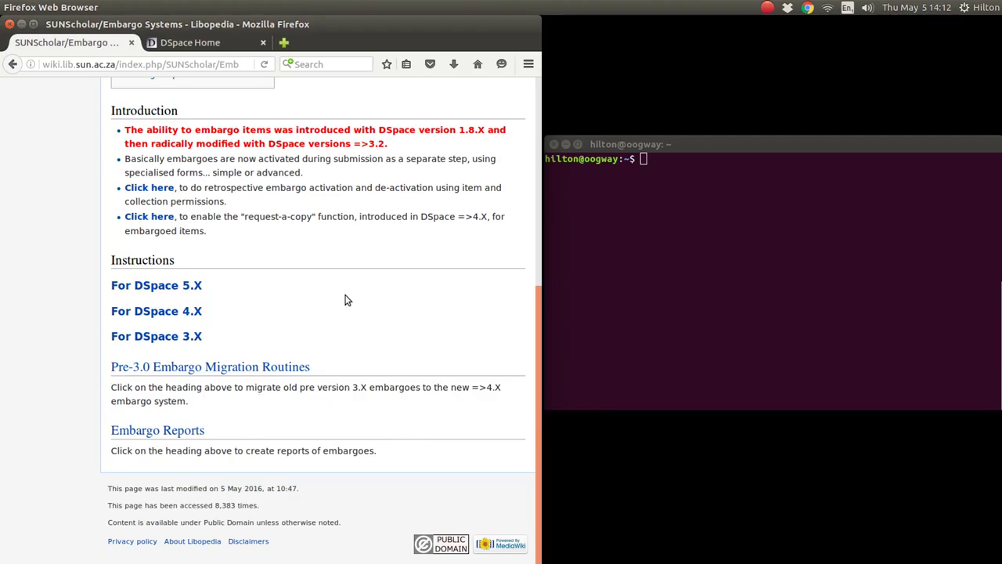
{"action": "scroll", "coordinate": [348, 300], "scroll_direction": "up", "scroll_amount": 3}
{"action": "scroll", "coordinate": [347, 298], "scroll_direction": "down", "scroll_amount": 3}
Open the DSpace 5.X embargo page and read Step 1's XMLUI warning and dspace.cfg enableAdvancedForm=false setting.
{"action": "left_click", "coordinate": [174, 285]}
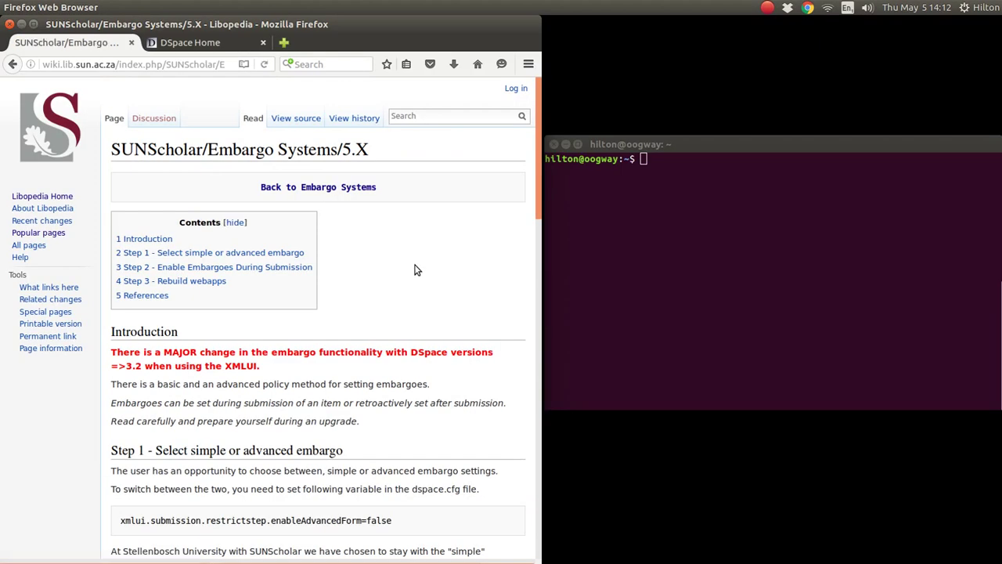
{"action": "scroll", "coordinate": [417, 269], "scroll_direction": "down", "scroll_amount": 3}
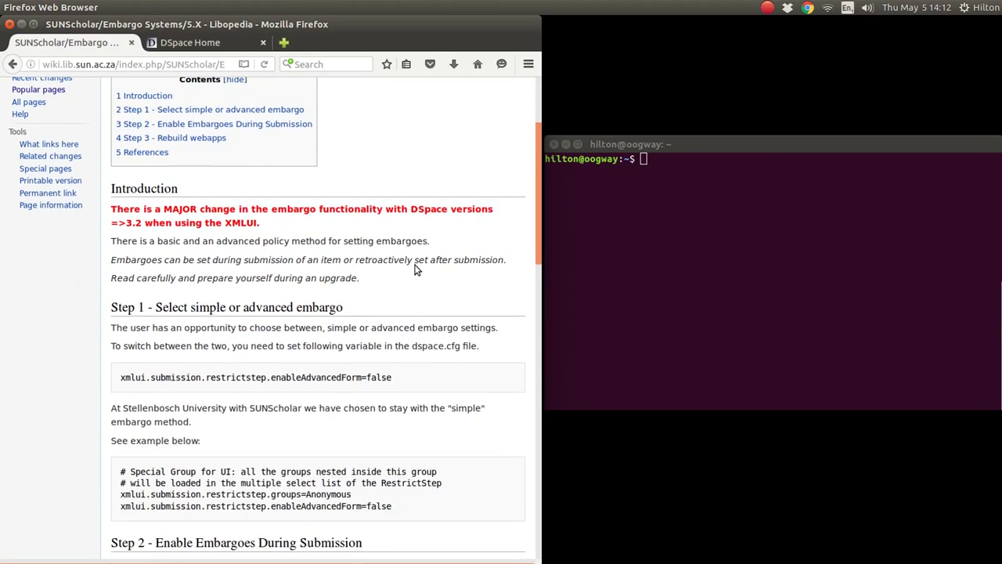
{"action": "left_click_drag", "start_coordinate": [263, 224], "coordinate": [112, 209]}
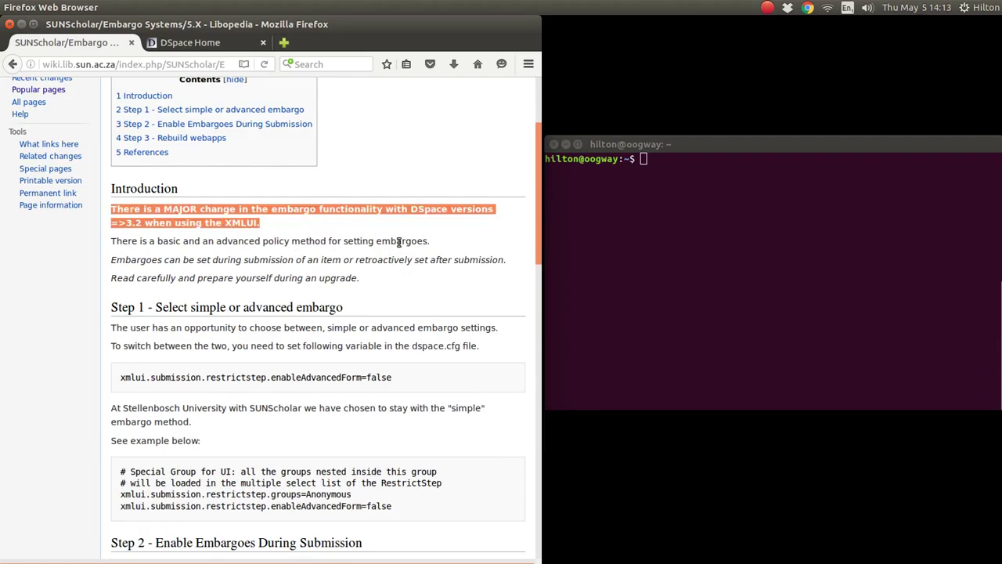
{"action": "left_click", "coordinate": [339, 230]}
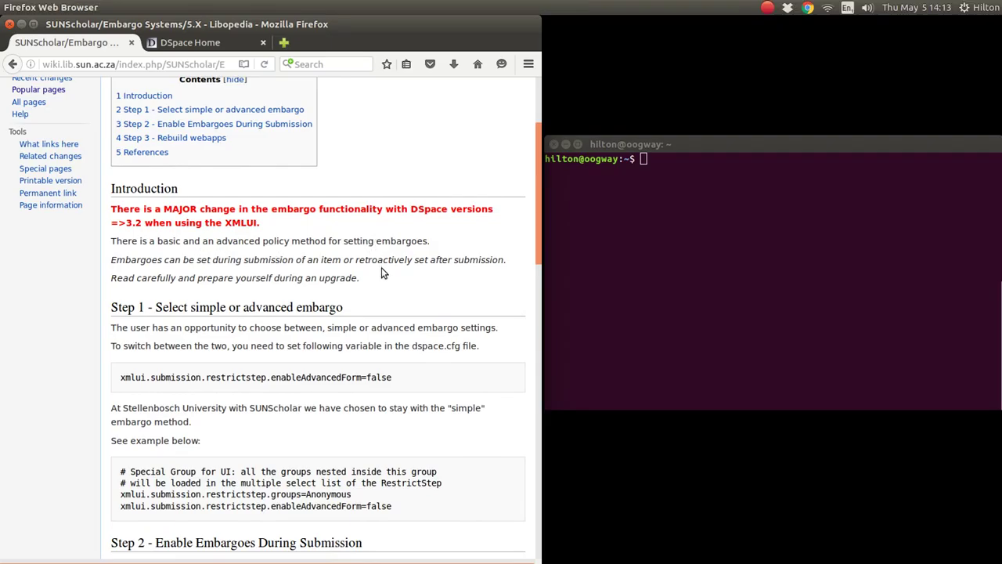
{"action": "scroll", "coordinate": [409, 310], "scroll_direction": "down", "scroll_amount": 4}
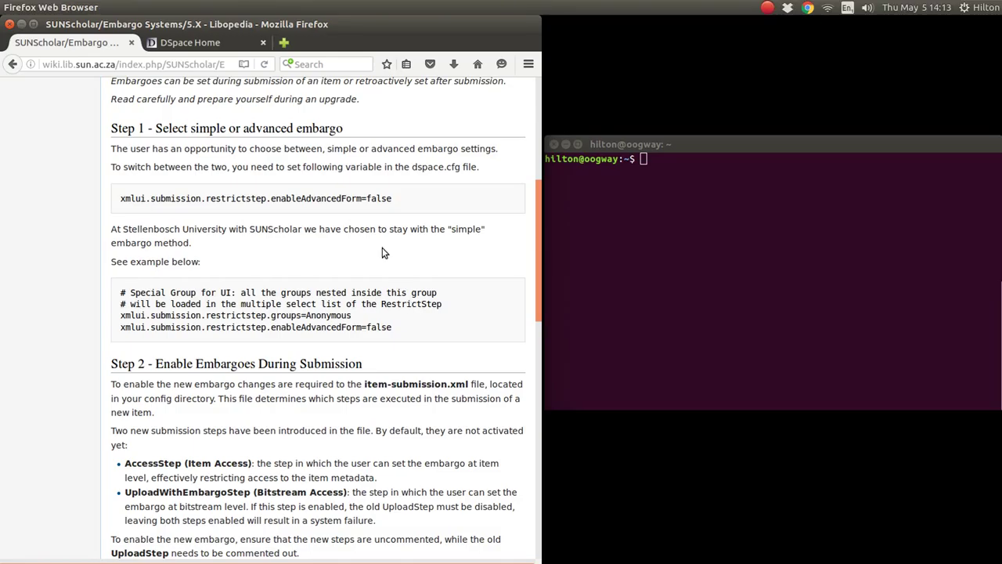
{"action": "left_click_drag", "start_coordinate": [411, 168], "coordinate": [462, 170]}
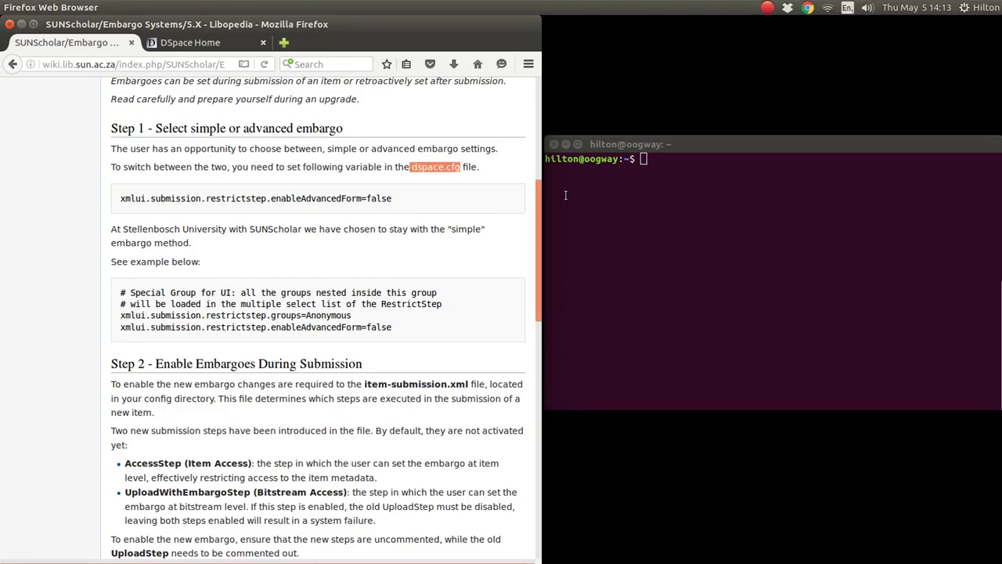
{"action": "left_click", "coordinate": [629, 177]}
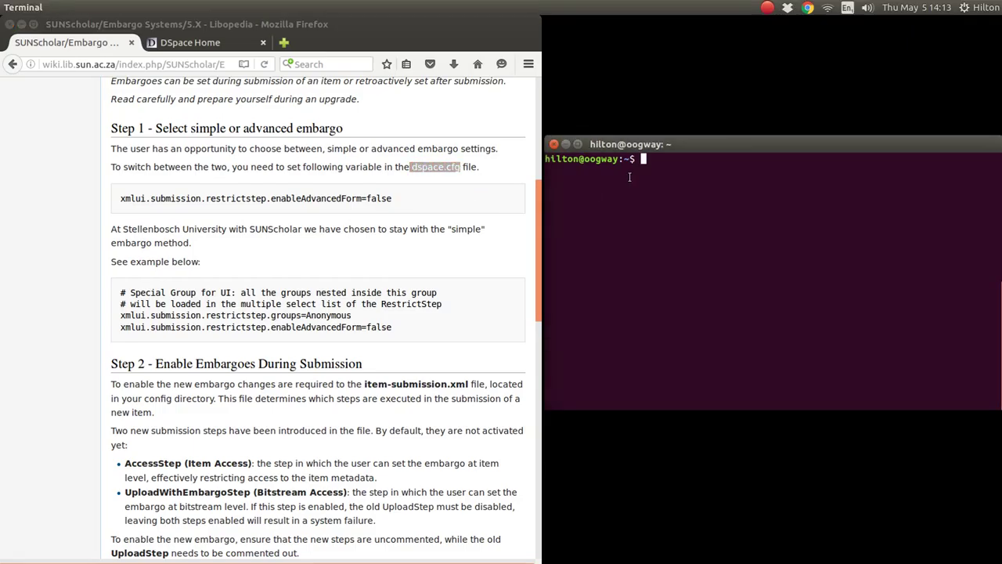
SSH into the DSpace server at 192.168.2.7 as the dspace user and log in.
{"action": "type", "text": "ssh dspace@192.1"}
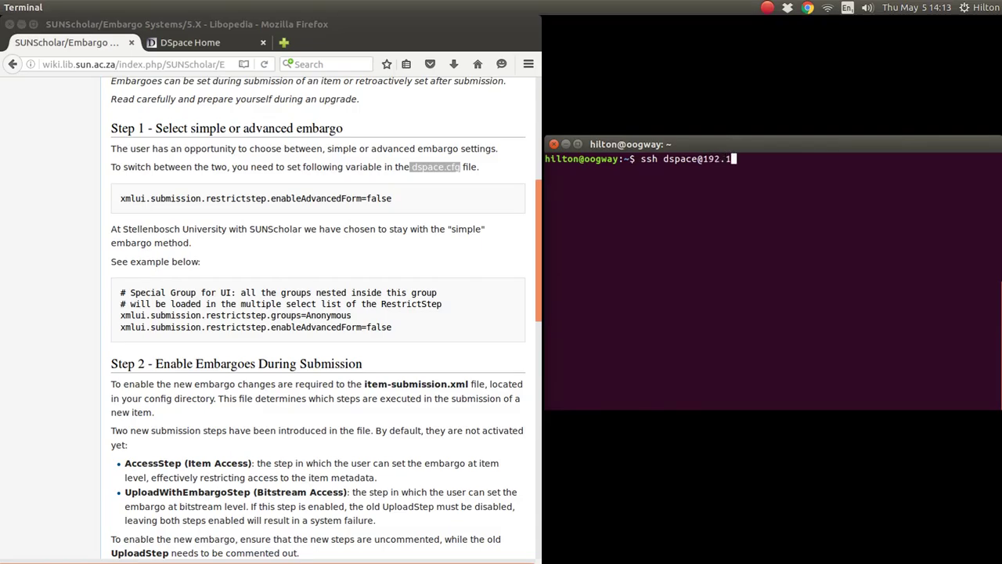
{"action": "type", "text": "68.2.7"}
{"action": "key", "text": "Return"}
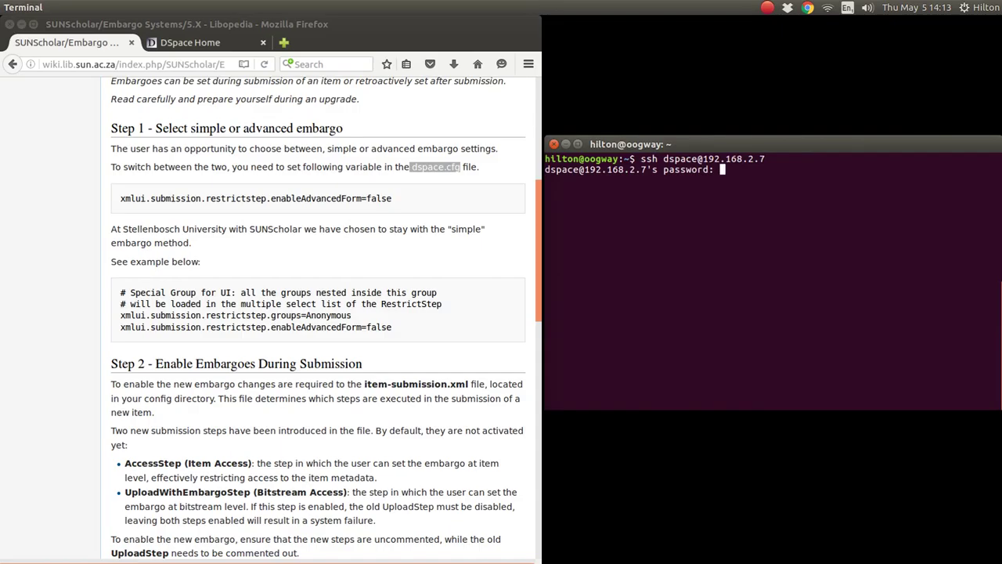
{"action": "key", "text": "Return"}
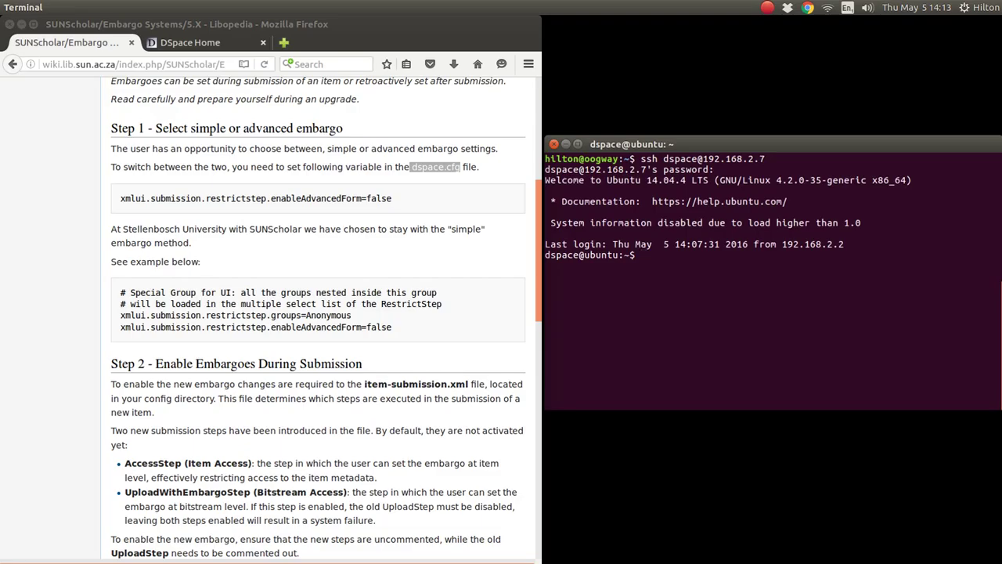
Open source/dspace/config/dspace.cfg in nano, using Tab completion for the path.
{"action": "type", "text": "nano sou"}
{"action": "key", "text": "Tab"}
{"action": "type", "text": "ds"}
{"action": "key", "text": "Tab"}
{"action": "type", "text": "co"}
{"action": "key", "text": "Tab"}
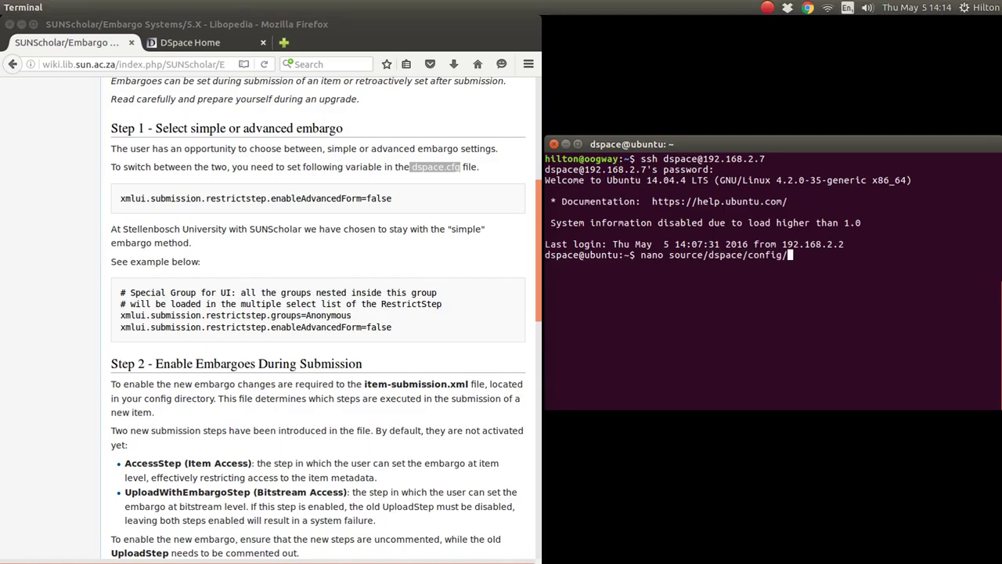
{"action": "type", "text": "dsp"}
{"action": "key", "text": "Tab"}
{"action": "key", "text": "Return"}
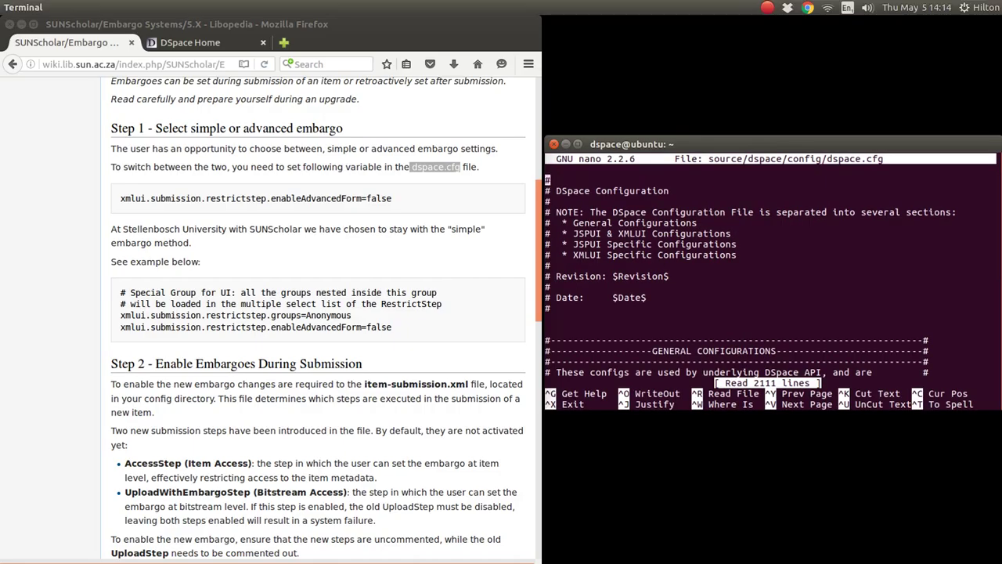
Search dspace.cfg for enableAdvanced to find the restrictstep setting.
{"action": "key", "text": "ctrl+w"}
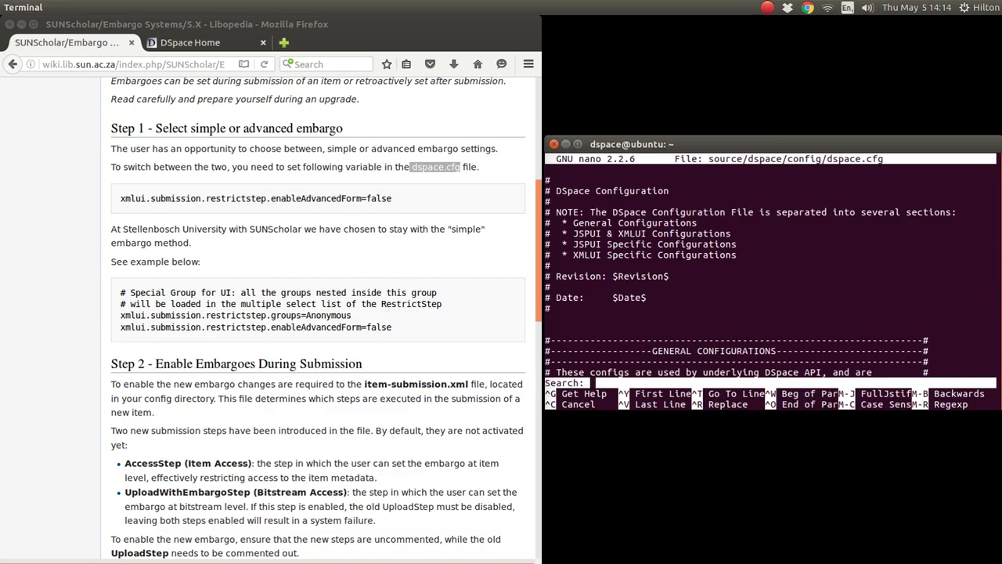
{"action": "type", "text": "enableAda"}
{"action": "key", "text": "BackSpace"}
{"action": "type", "text": "vanced"}
{"action": "key", "text": "Return"}
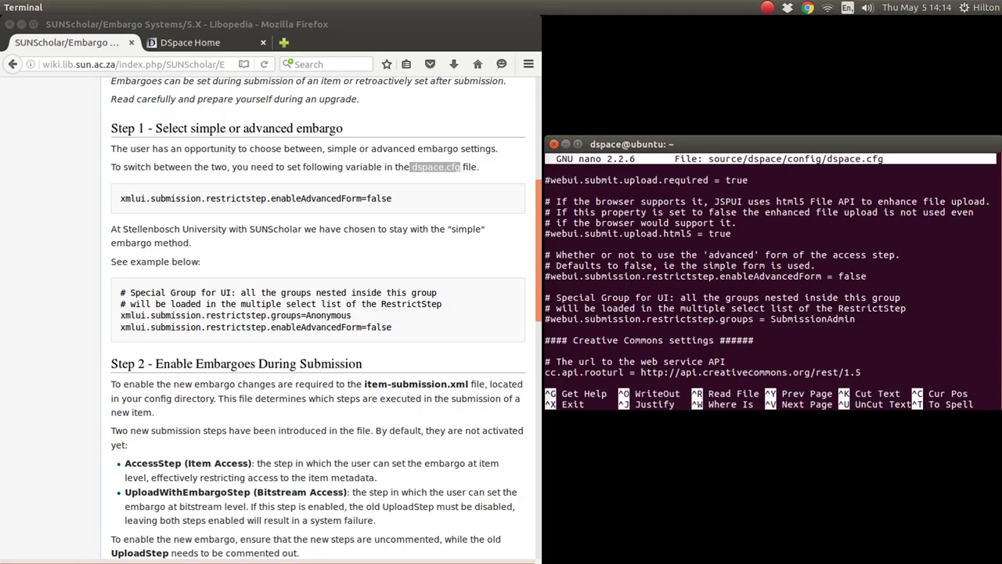
Inspect the commented-out webui.submission.restrictstep.enableAdvancedForm = false line and its explanatory comments.
{"action": "key", "text": "Left"}
{"action": "key", "text": "Left"}
{"action": "key", "text": "Left"}
{"action": "key", "text": "Left"}
{"action": "key", "text": "Left"}
{"action": "key", "text": "Left"}
{"action": "key", "text": "Left"}
{"action": "key", "text": "Left"}
{"action": "key", "text": "Left"}
{"action": "key", "text": "Left"}
{"action": "key", "text": "Left"}
{"action": "key", "text": "Left"}
{"action": "key", "text": "Left"}
{"action": "key", "text": "Left"}
{"action": "key", "text": "Left"}
{"action": "key", "text": "Left"}
{"action": "key", "text": "Left"}
{"action": "key", "text": "Left"}
{"action": "key", "text": "Left"}
{"action": "key", "text": "Left"}
{"action": "key", "text": "Left"}
{"action": "key", "text": "Left"}
{"action": "key", "text": "Left"}
{"action": "key", "text": "Left"}
{"action": "key", "text": "Left"}
{"action": "key", "text": "Left"}
{"action": "key", "text": "Left"}
{"action": "key", "text": "Left"}
{"action": "key", "text": "Left"}
{"action": "key", "text": "Left"}
{"action": "key", "text": "Up"}
{"action": "key", "text": "Up"}
{"action": "key", "text": "Down"}
{"action": "key", "text": "Down"}
{"action": "key", "text": "Left"}
{"action": "key", "text": "Up"}
{"action": "key", "text": "Right"}
{"action": "key", "text": "Right"}
{"action": "key", "text": "Right"}
{"action": "key", "text": "Right"}
{"action": "key", "text": "Right"}
{"action": "key", "text": "Right"}
{"action": "key", "text": "Right"}
{"action": "key", "text": "Right"}
{"action": "key", "text": "Right"}
{"action": "key", "text": "Right"}
{"action": "key", "text": "Right"}
{"action": "key", "text": "Right"}
{"action": "key", "text": "Right"}
{"action": "key", "text": "Right"}
{"action": "key", "text": "Right"}
{"action": "key", "text": "Right"}
{"action": "key", "text": "Right"}
{"action": "key", "text": "Left"}
{"action": "key", "text": "Left"}
{"action": "key", "text": "Left"}
{"action": "key", "text": "Left"}
{"action": "key", "text": "Down"}
{"action": "key", "text": "Left"}
{"action": "key", "text": "Left"}
{"action": "key", "text": "Left"}
{"action": "key", "text": "Left"}
{"action": "key", "text": "Left"}
{"action": "key", "text": "Left"}
{"action": "key", "text": "Left"}
{"action": "key", "text": "Left"}
{"action": "key", "text": "Right"}
{"action": "key", "text": "Right"}
{"action": "key", "text": "Right"}
{"action": "key", "text": "Left"}
{"action": "key", "text": "Down"}
{"action": "key", "text": "Down"}
Find item-submission.xml in the wiki's Step 2 and exit dspace.cfg back to the shell.
{"action": "scroll", "coordinate": [315, 282], "scroll_direction": "down", "scroll_amount": 3}
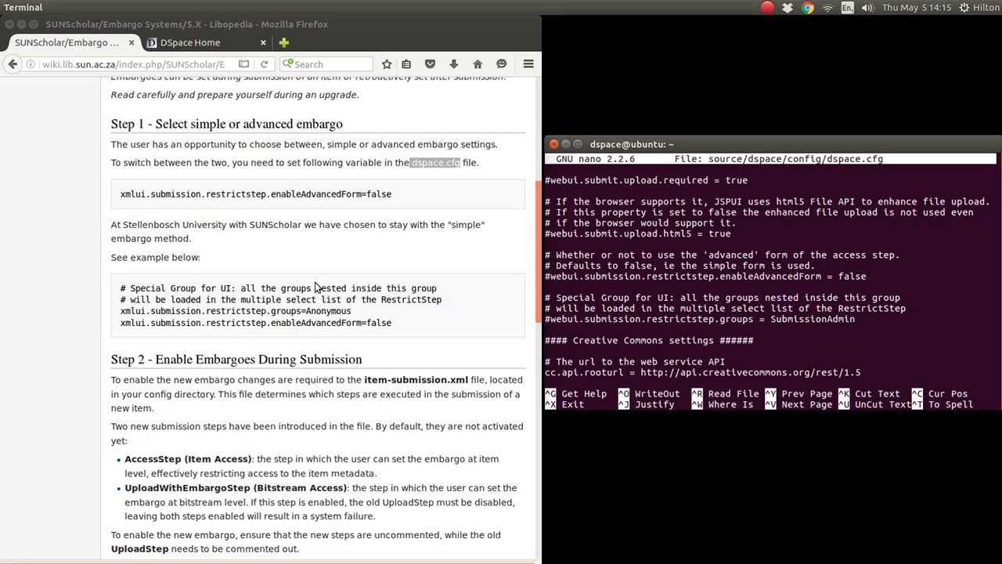
{"action": "scroll", "coordinate": [315, 287], "scroll_direction": "down", "scroll_amount": 3}
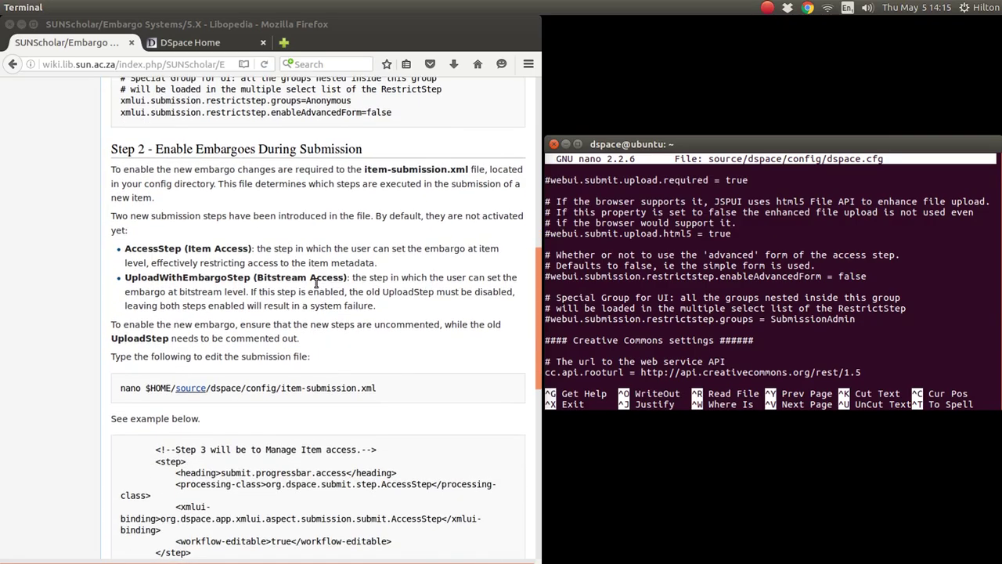
{"action": "left_click_drag", "start_coordinate": [364, 169], "coordinate": [477, 169]}
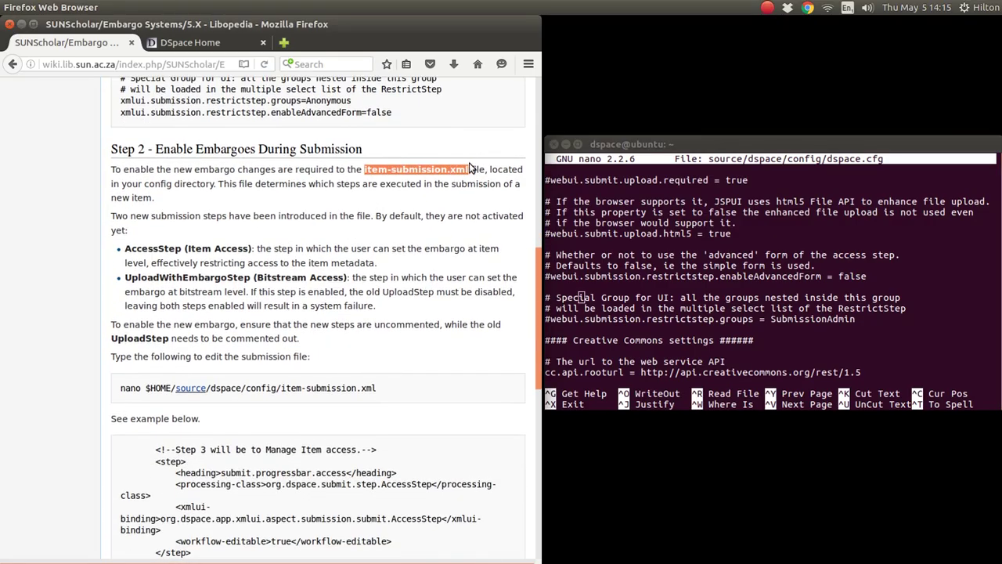
{"action": "left_click", "coordinate": [416, 149]}
{"action": "key", "text": "alt+Tab"}
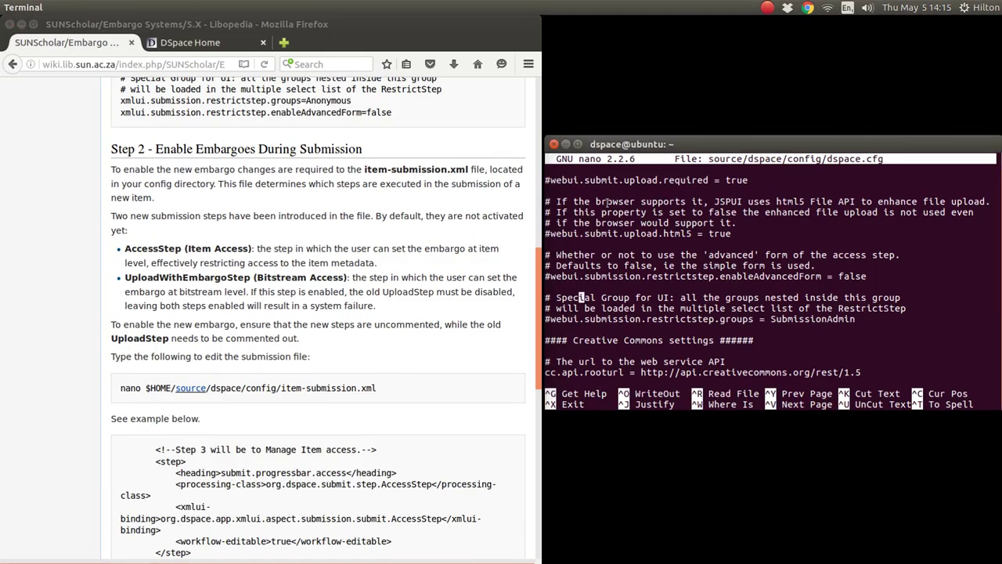
{"action": "key", "text": "ctrl+x"}
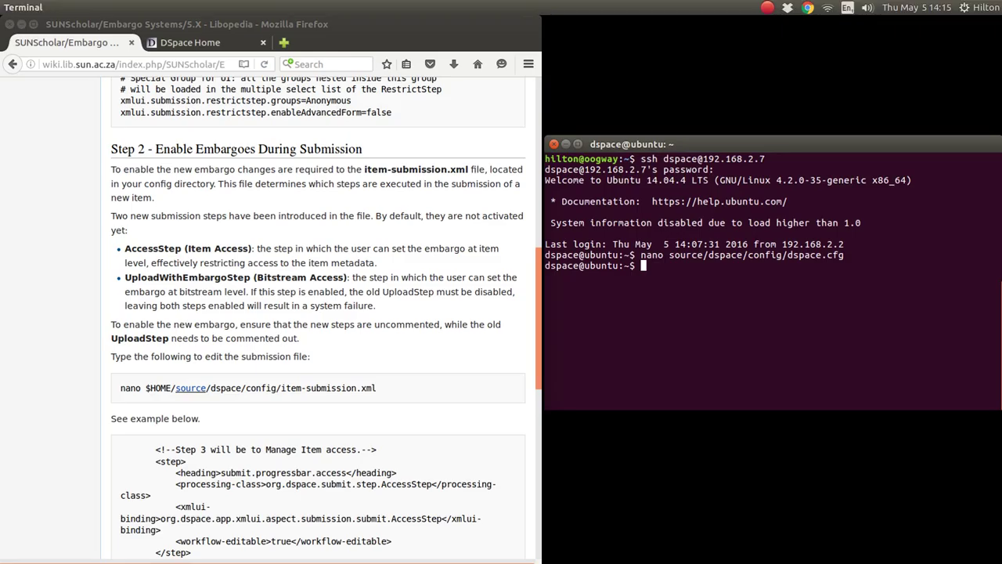
Copy the wiki's 'nano $HOME/source/dspace/config/item-submission.xml' command and run it in the terminal.
{"action": "scroll", "coordinate": [450, 306], "scroll_direction": "down", "scroll_amount": 3}
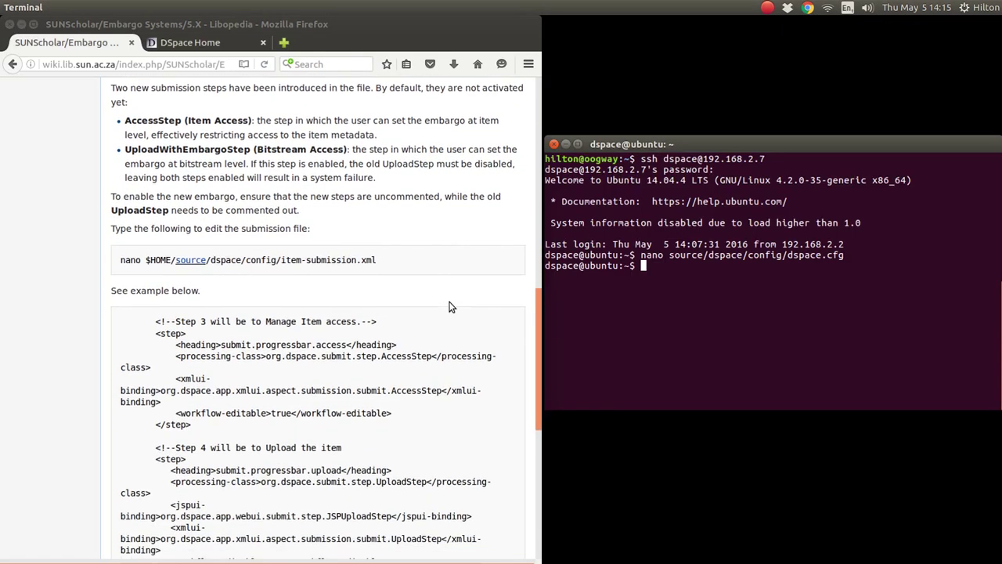
{"action": "scroll", "coordinate": [451, 306], "scroll_direction": "down", "scroll_amount": 5}
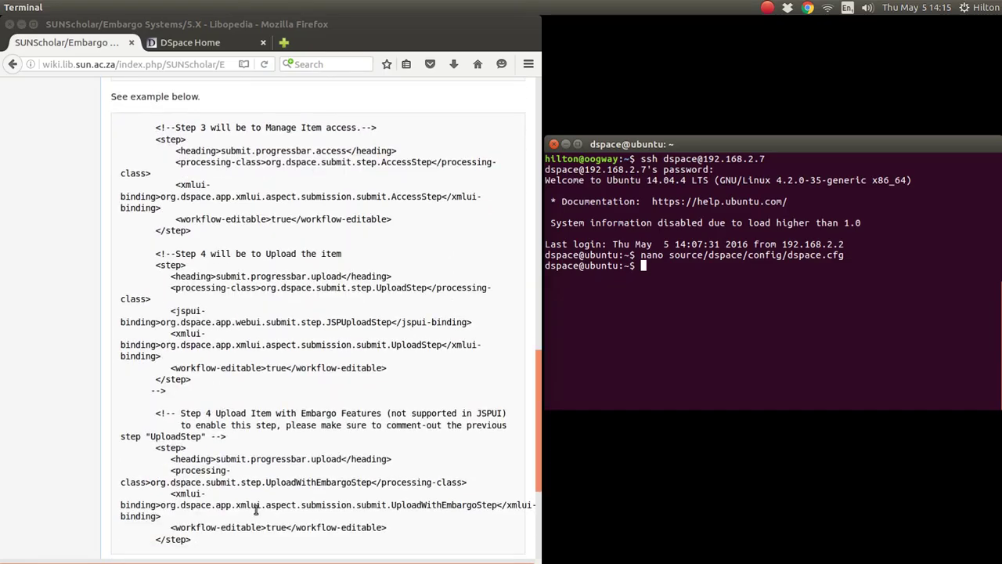
{"action": "scroll", "coordinate": [357, 287], "scroll_direction": "down", "scroll_amount": 5}
{"action": "scroll", "coordinate": [357, 291], "scroll_direction": "up", "scroll_amount": 10}
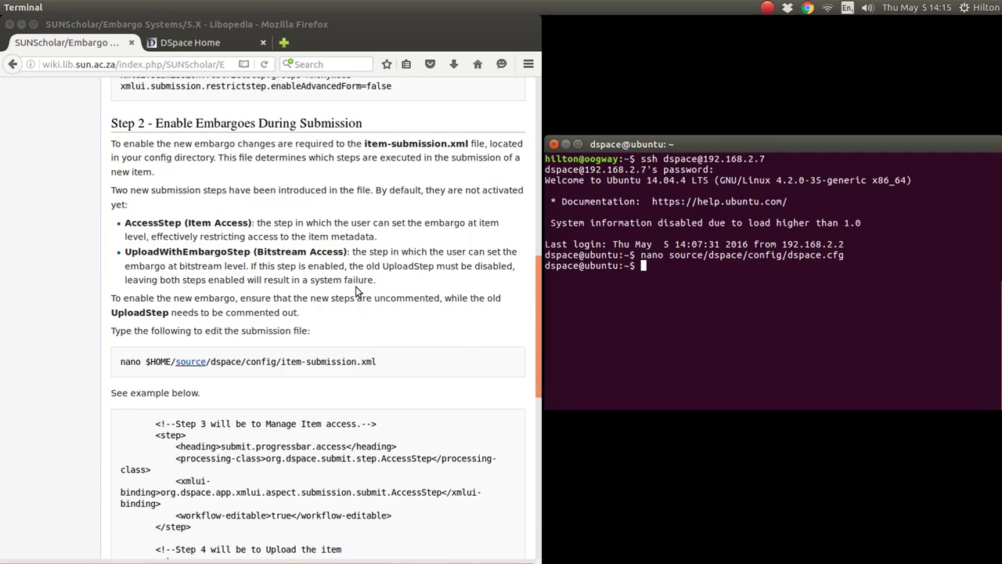
{"action": "scroll", "coordinate": [357, 291], "scroll_direction": "up", "scroll_amount": 2}
{"action": "left_click_drag", "start_coordinate": [378, 427], "coordinate": [120, 427]}
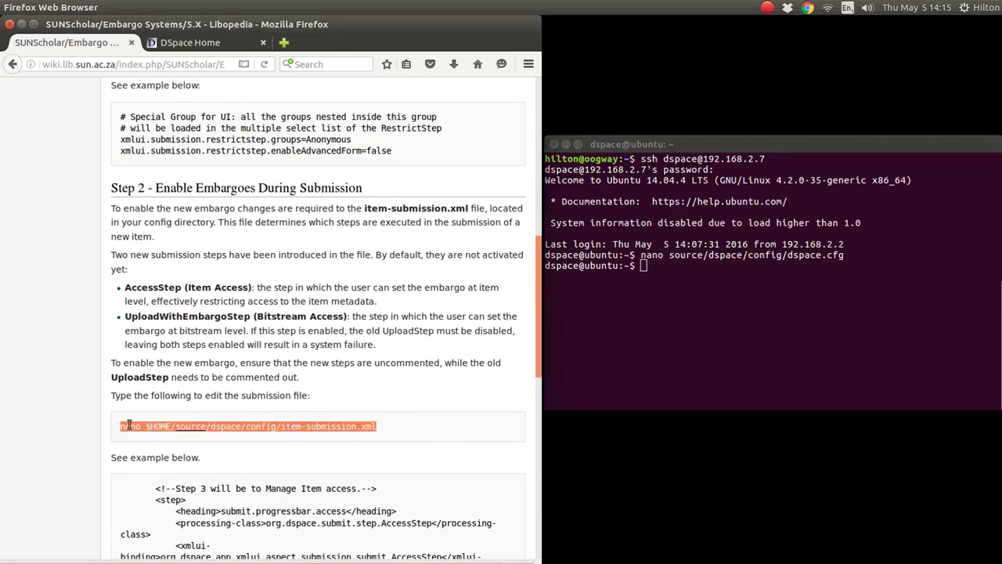
{"action": "right_click", "coordinate": [264, 427]}
{"action": "left_click", "coordinate": [288, 437]}
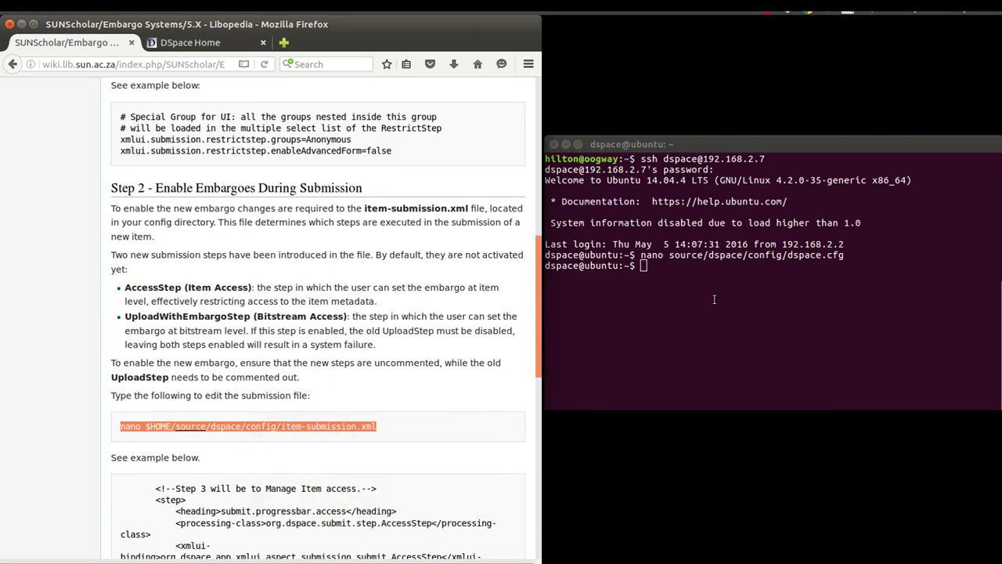
{"action": "left_click", "coordinate": [715, 299]}
{"action": "right_click", "coordinate": [714, 299]}
{"action": "left_click", "coordinate": [729, 341]}
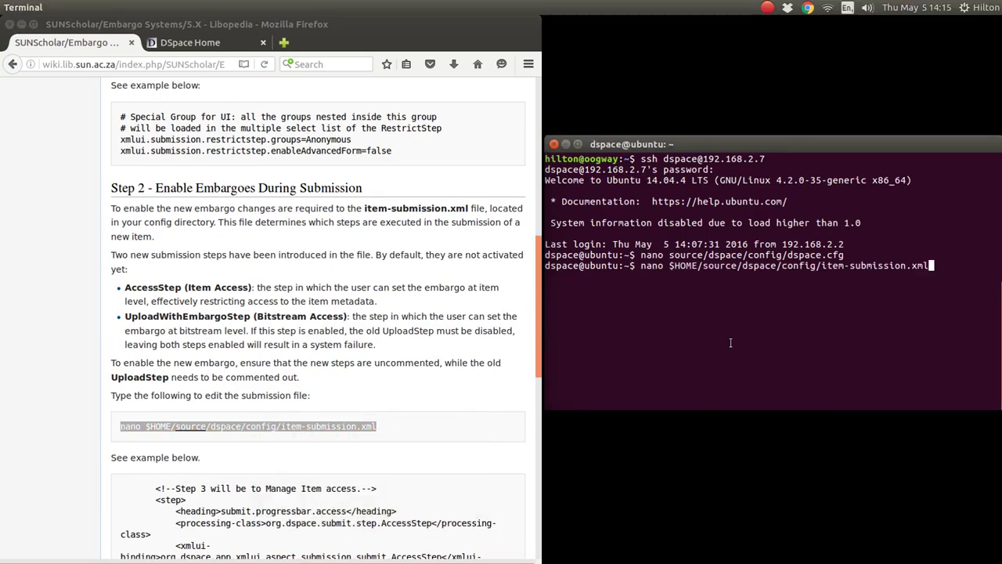
{"action": "key", "text": "Return"}
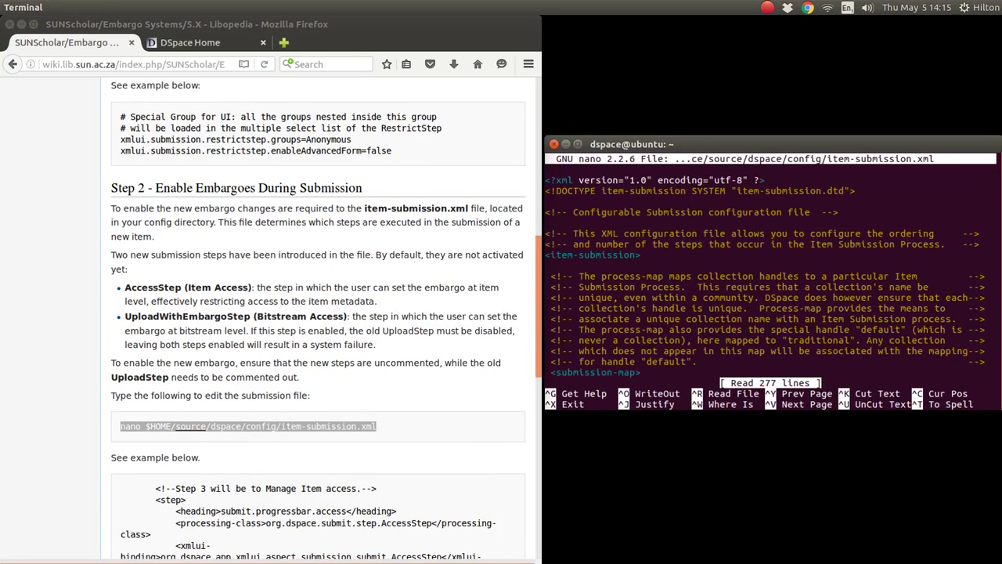
{"action": "key", "text": "Down"}
{"action": "key", "text": "Down"}
{"action": "key", "text": "Down"}
{"action": "key", "text": "Down"}
{"action": "key", "text": "Down"}
{"action": "key", "text": "Down"}
{"action": "key", "text": "Down"}
{"action": "key", "text": "Down"}
{"action": "key", "text": "Down"}
{"action": "key", "text": "Down"}
{"action": "key", "text": "Down"}
{"action": "key", "text": "Down"}
{"action": "key", "text": "Down"}
Read item-submission.xml's step-definition comments, including the collection and complete step definitions.
{"action": "left_click", "coordinate": [464, 324]}
{"action": "scroll", "coordinate": [463, 323], "scroll_direction": "down", "scroll_amount": 3}
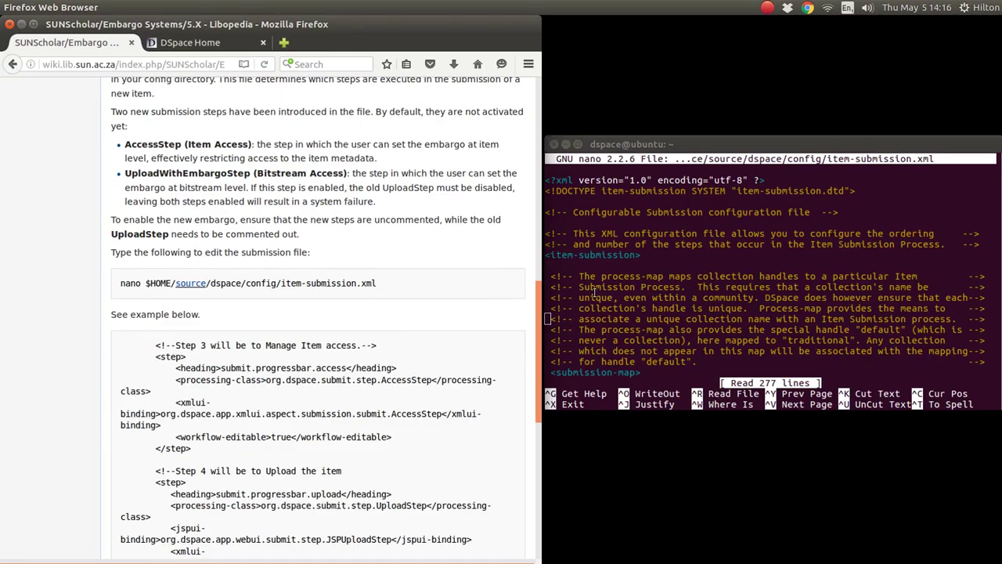
{"action": "left_click", "coordinate": [595, 291]}
{"action": "key", "text": "Down"}
{"action": "key", "text": "Down"}
{"action": "key", "text": "Down"}
{"action": "key", "text": "Down"}
{"action": "key", "text": "Down"}
{"action": "key", "text": "Down"}
{"action": "key", "text": "Down"}
{"action": "key", "text": "Down"}
{"action": "key", "text": "Down"}
{"action": "key", "text": "Down"}
{"action": "key", "text": "Down"}
{"action": "key", "text": "Down"}
{"action": "key", "text": "Down"}
{"action": "key", "text": "Down"}
{"action": "key", "text": "Down"}
{"action": "key", "text": "Down"}
{"action": "key", "text": "Down"}
{"action": "key", "text": "Down"}
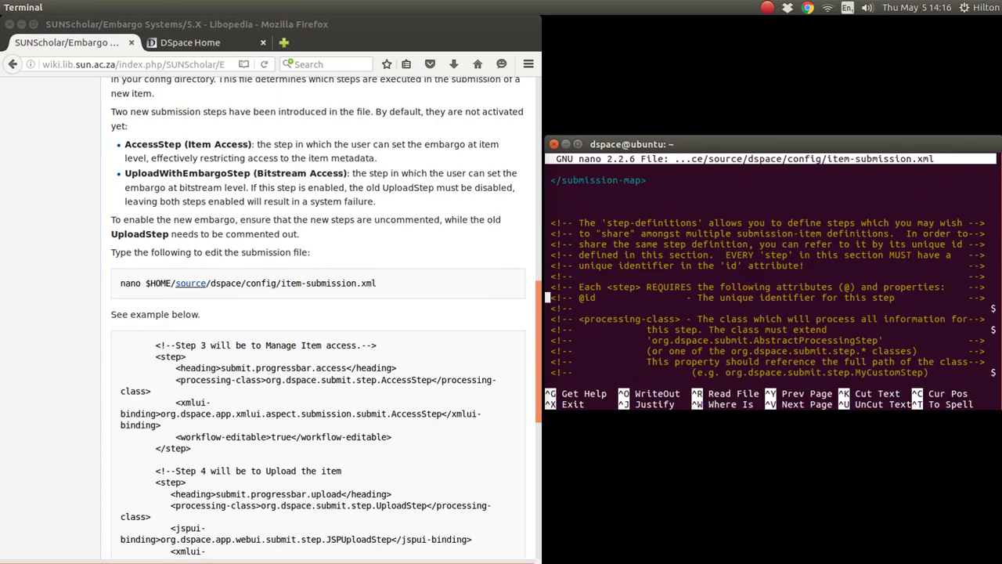
{"action": "key", "text": "Down"}
{"action": "key", "text": "Down"}
{"action": "key", "text": "Down"}
{"action": "key", "text": "Down"}
{"action": "key", "text": "Down"}
{"action": "key", "text": "Down"}
{"action": "key", "text": "Down"}
{"action": "key", "text": "Down"}
{"action": "key", "text": "Down"}
{"action": "key", "text": "Down"}
{"action": "key", "text": "Down"}
{"action": "key", "text": "Down"}
{"action": "key", "text": "Down"}
{"action": "key", "text": "Down"}
{"action": "key", "text": "Down"}
{"action": "key", "text": "Down"}
{"action": "key", "text": "Down"}
{"action": "key", "text": "Down"}
{"action": "key", "text": "Down"}
{"action": "key", "text": "Down"}
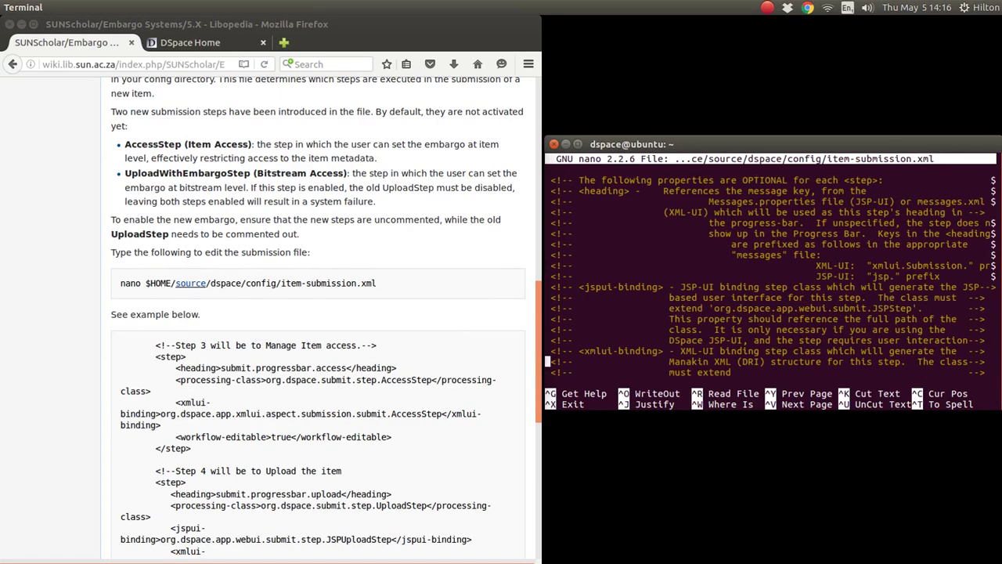
{"action": "key", "text": "Down"}
{"action": "key", "text": "Down"}
{"action": "key", "text": "Down"}
{"action": "key", "text": "Down"}
{"action": "key", "text": "Down"}
{"action": "key", "text": "Down"}
{"action": "key", "text": "Down"}
{"action": "key", "text": "Down"}
{"action": "key", "text": "Down"}
{"action": "key", "text": "Down"}
{"action": "key", "text": "Down"}
{"action": "key", "text": "Down"}
{"action": "key", "text": "Down"}
{"action": "key", "text": "Down"}
{"action": "key", "text": "Down"}
{"action": "key", "text": "Down"}
{"action": "key", "text": "Down"}
{"action": "key", "text": "Down"}
{"action": "key", "text": "Down"}
{"action": "key", "text": "Down"}
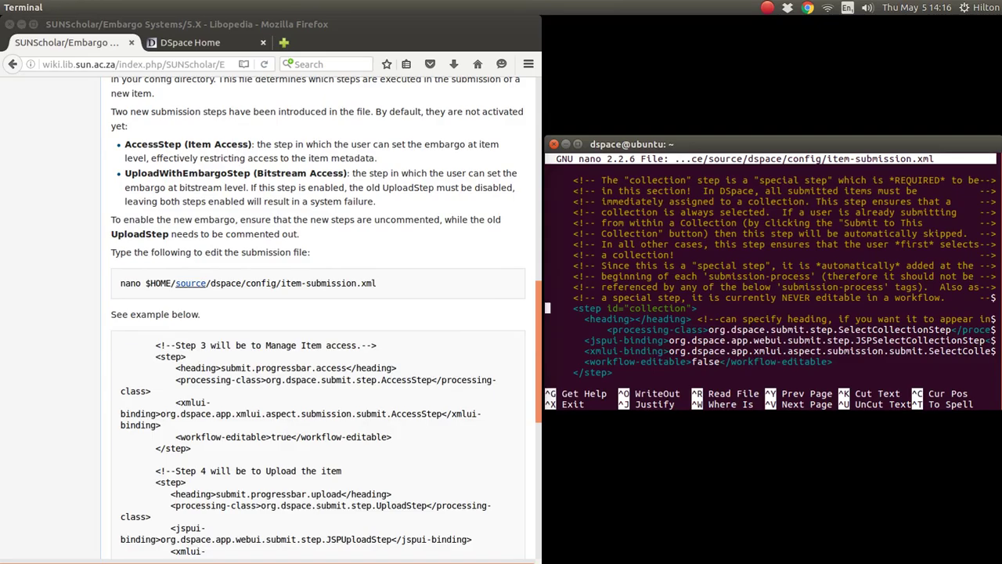
{"action": "key", "text": "Up"}
{"action": "key", "text": "Up"}
{"action": "key", "text": "Up"}
{"action": "key", "text": "Up"}
{"action": "key", "text": "Up"}
{"action": "key", "text": "Up"}
{"action": "key", "text": "Up"}
{"action": "key", "text": "Up"}
{"action": "key", "text": "Up"}
{"action": "key", "text": "Up"}
{"action": "key", "text": "Up"}
{"action": "key", "text": "Up"}
{"action": "key", "text": "Up"}
{"action": "key", "text": "Up"}
{"action": "key", "text": "Up"}
{"action": "key", "text": "Up"}
{"action": "key", "text": "Down"}
{"action": "key", "text": "Down"}
{"action": "key", "text": "Down"}
{"action": "key", "text": "Down"}
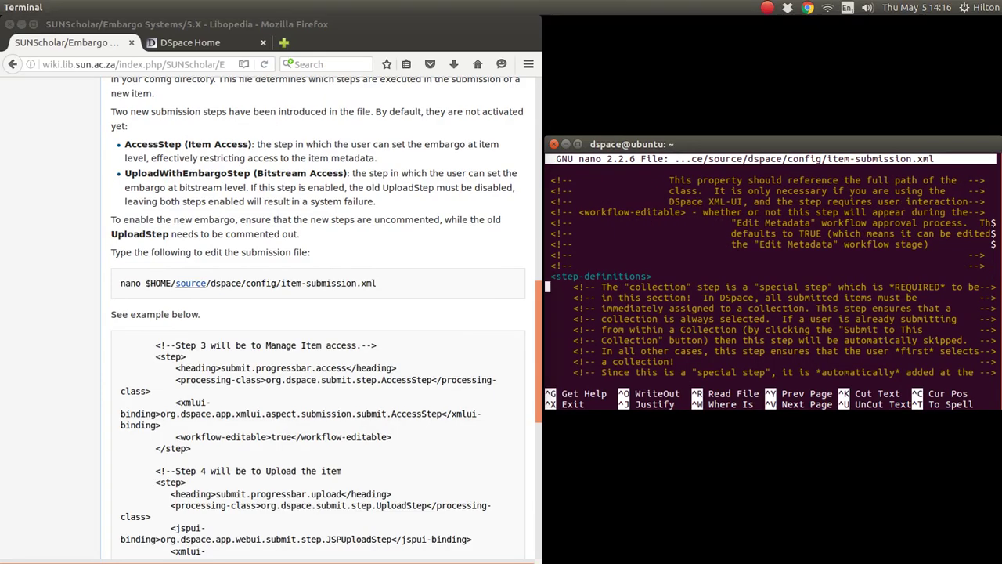
{"action": "key", "text": "Down"}
{"action": "key", "text": "Down"}
{"action": "key", "text": "Down"}
{"action": "key", "text": "Down"}
{"action": "key", "text": "Down"}
{"action": "key", "text": "Down"}
{"action": "key", "text": "Down"}
{"action": "key", "text": "Down"}
{"action": "key", "text": "Down"}
{"action": "key", "text": "Down"}
{"action": "key", "text": "Down"}
{"action": "key", "text": "Down"}
{"action": "key", "text": "Down"}
{"action": "key", "text": "Down"}
{"action": "key", "text": "Down"}
{"action": "key", "text": "Down"}
{"action": "key", "text": "Down"}
{"action": "key", "text": "Down"}
{"action": "key", "text": "Down"}
{"action": "key", "text": "Down"}
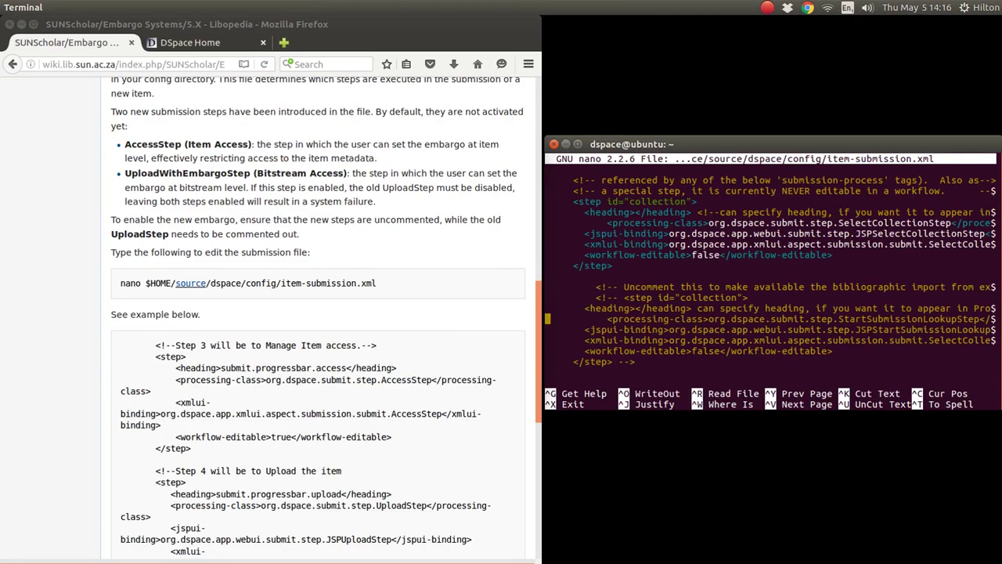
{"action": "key", "text": "Down"}
{"action": "key", "text": "Down"}
{"action": "key", "text": "Down"}
{"action": "key", "text": "Down"}
{"action": "key", "text": "Down"}
{"action": "key", "text": "Down"}
{"action": "key", "text": "Down"}
{"action": "key", "text": "Down"}
{"action": "key", "text": "Down"}
{"action": "key", "text": "Down"}
{"action": "key", "text": "Down"}
{"action": "key", "text": "Down"}
{"action": "key", "text": "Down"}
{"action": "key", "text": "Down"}
{"action": "key", "text": "Down"}
{"action": "key", "text": "Down"}
{"action": "key", "text": "Down"}
{"action": "key", "text": "Down"}
{"action": "key", "text": "Down"}
{"action": "key", "text": "Down"}
{"action": "key", "text": "Down"}
{"action": "key", "text": "Down"}
{"action": "key", "text": "Down"}
{"action": "key", "text": "Down"}
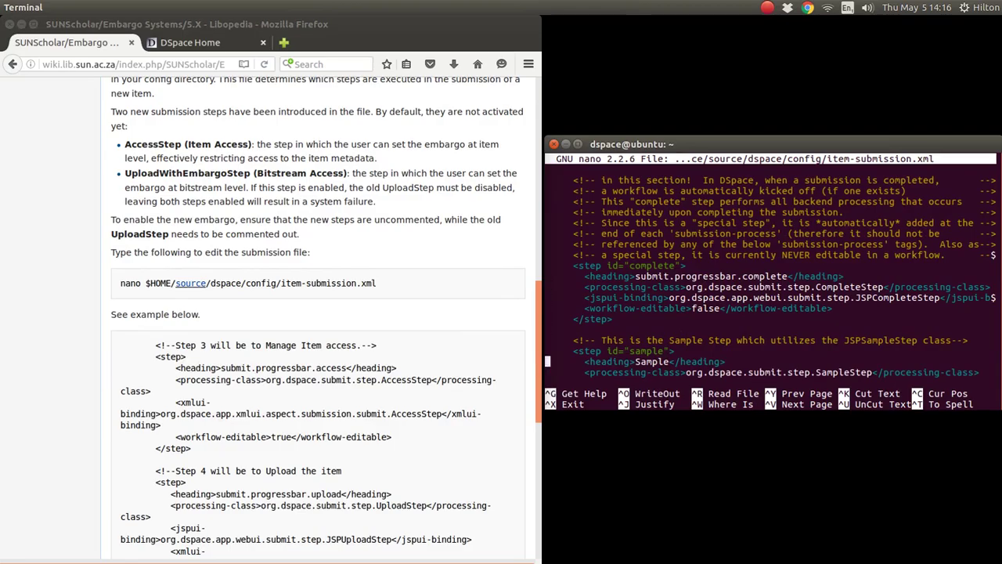
Move down to the traditional submission-process and read its Step 1 block.
{"action": "key", "text": "Down"}
{"action": "key", "text": "Down"}
{"action": "key", "text": "Down"}
{"action": "key", "text": "Down"}
{"action": "key", "text": "Down"}
{"action": "key", "text": "Down"}
{"action": "key", "text": "Down"}
{"action": "key", "text": "Down"}
{"action": "key", "text": "Down"}
{"action": "key", "text": "Down"}
{"action": "key", "text": "Down"}
{"action": "key", "text": "Down"}
{"action": "key", "text": "Down"}
{"action": "key", "text": "Down"}
{"action": "key", "text": "Down"}
{"action": "key", "text": "Down"}
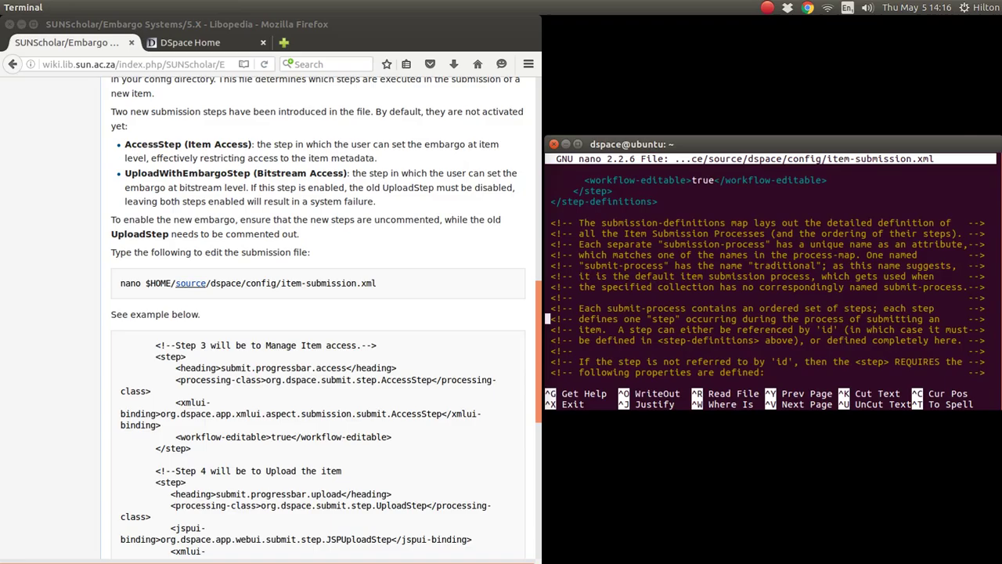
{"action": "key", "text": "Down"}
{"action": "key", "text": "Down"}
{"action": "key", "text": "Down"}
{"action": "key", "text": "Down"}
{"action": "key", "text": "Down"}
{"action": "key", "text": "Down"}
{"action": "key", "text": "Down"}
{"action": "key", "text": "Down"}
{"action": "key", "text": "Down"}
{"action": "key", "text": "Down"}
{"action": "key", "text": "Down"}
{"action": "key", "text": "Down"}
{"action": "key", "text": "Down"}
{"action": "key", "text": "Down"}
{"action": "key", "text": "Down"}
{"action": "key", "text": "Down"}
{"action": "key", "text": "Down"}
{"action": "key", "text": "Down"}
{"action": "key", "text": "Down"}
{"action": "key", "text": "Down"}
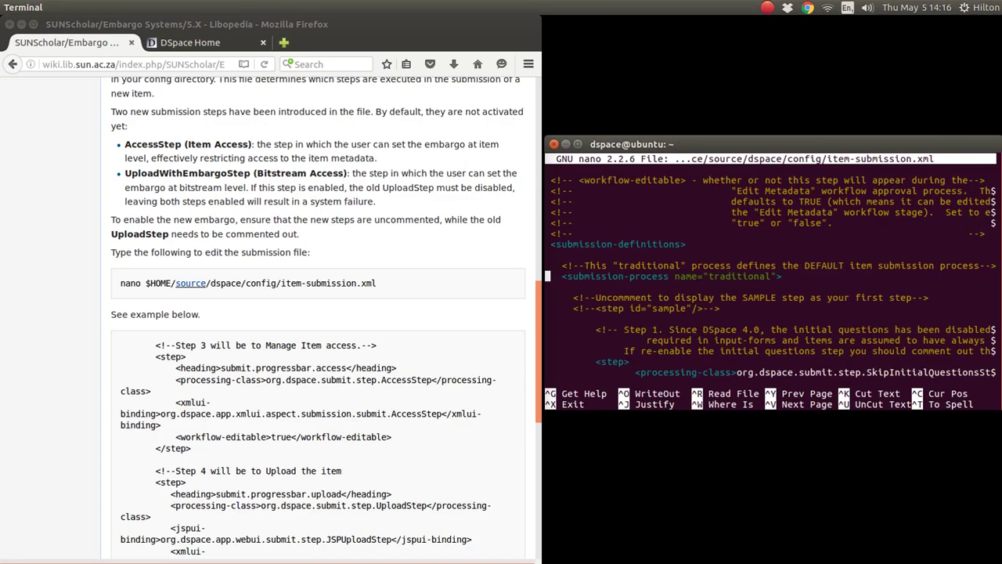
{"action": "key", "text": "Up"}
{"action": "key", "text": "Up"}
{"action": "key", "text": "Down"}
{"action": "key", "text": "Down"}
{"action": "key", "text": "Down"}
{"action": "key", "text": "Right"}
{"action": "key", "text": "Right"}
{"action": "key", "text": "Right"}
{"action": "key", "text": "Right"}
{"action": "key", "text": "Right"}
{"action": "key", "text": "Right"}
{"action": "key", "text": "Right"}
{"action": "key", "text": "Right"}
{"action": "key", "text": "Right"}
{"action": "key", "text": "Right"}
{"action": "key", "text": "Right"}
{"action": "key", "text": "Right"}
{"action": "key", "text": "Right"}
{"action": "key", "text": "Right"}
{"action": "key", "text": "Right"}
{"action": "key", "text": "Right"}
{"action": "key", "text": "Right"}
{"action": "key", "text": "Right"}
{"action": "key", "text": "Right"}
{"action": "key", "text": "Right"}
{"action": "key", "text": "Right"}
{"action": "key", "text": "Down"}
{"action": "key", "text": "Down"}
{"action": "key", "text": "Down"}
{"action": "key", "text": "Down"}
{"action": "key", "text": "Down"}
{"action": "key", "text": "Down"}
{"action": "key", "text": "Down"}
{"action": "key", "text": "Down"}
{"action": "key", "text": "Down"}
{"action": "key", "text": "Down"}
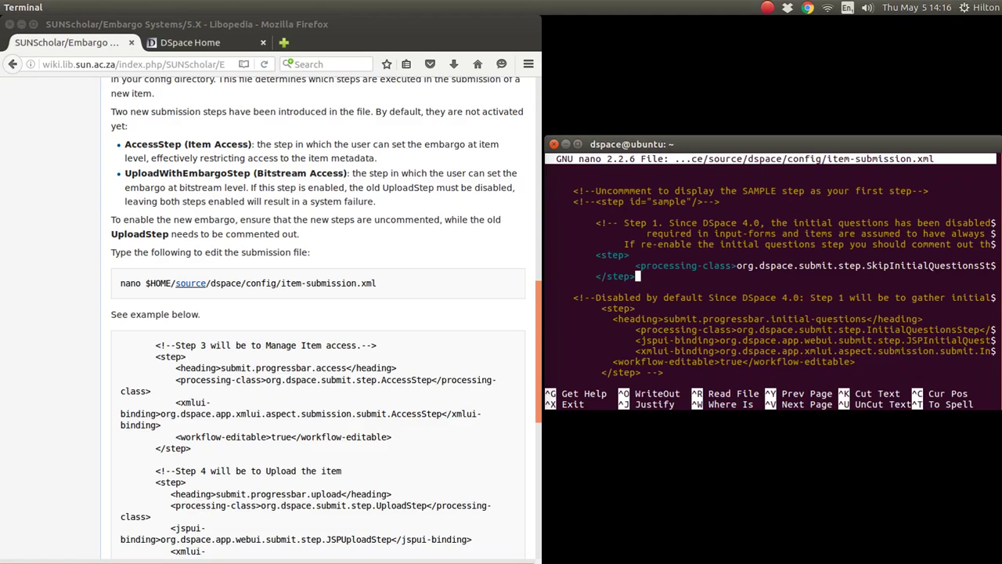
{"action": "key", "text": "Down"}
{"action": "key", "text": "Down"}
{"action": "key", "text": "Down"}
{"action": "key", "text": "Down"}
{"action": "key", "text": "Down"}
{"action": "key", "text": "Down"}
{"action": "key", "text": "Down"}
{"action": "key", "text": "Down"}
{"action": "key", "text": "Down"}
Check the Step 3 AccessStep's <!-- --> comment markers, then continue down to the Step 4 embargo comment.
{"action": "key", "text": "Down"}
{"action": "key", "text": "Down"}
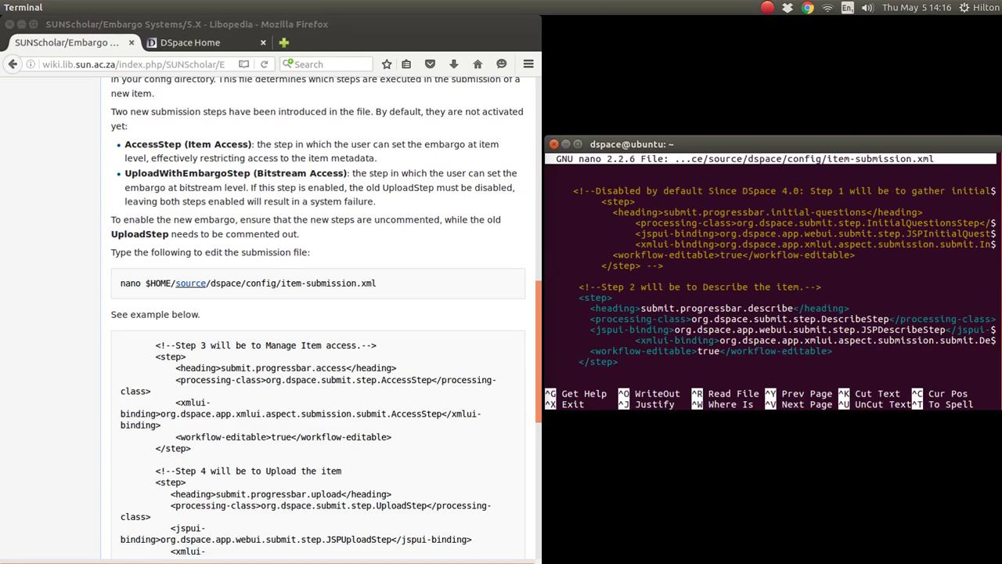
{"action": "key", "text": "Down"}
{"action": "key", "text": "Down"}
{"action": "key", "text": "Down"}
{"action": "key", "text": "Down"}
{"action": "key", "text": "Down"}
{"action": "key", "text": "Down"}
{"action": "key", "text": "Down"}
{"action": "key", "text": "Down"}
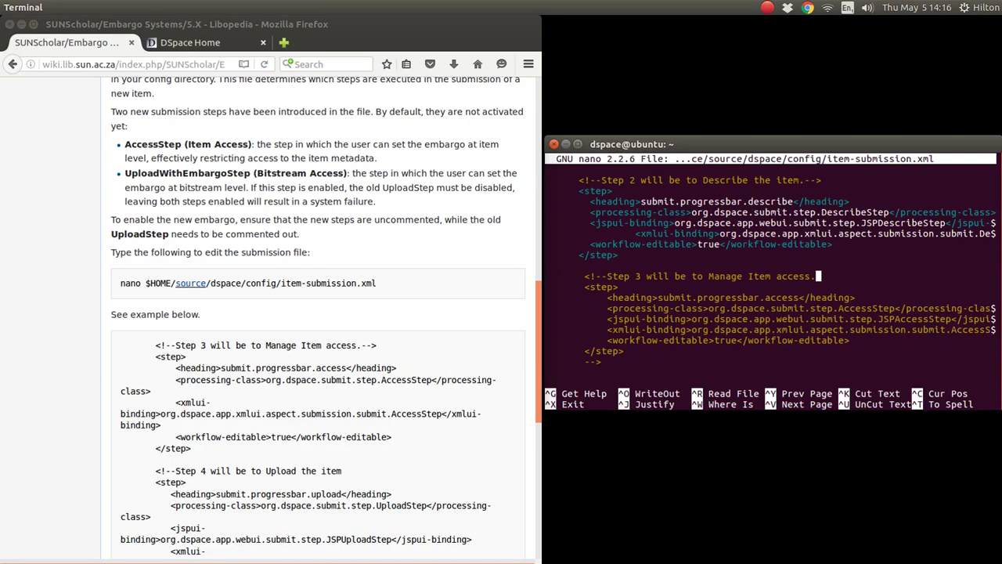
{"action": "key", "text": "Down"}
{"action": "key", "text": "Down"}
{"action": "key", "text": "Down"}
{"action": "key", "text": "Up"}
{"action": "key", "text": "Up"}
{"action": "key", "text": "Up"}
{"action": "key", "text": "Left"}
{"action": "key", "text": "Left"}
{"action": "key", "text": "Left"}
{"action": "key", "text": "Left"}
{"action": "key", "text": "Left"}
{"action": "key", "text": "Left"}
{"action": "key", "text": "Left"}
{"action": "key", "text": "Left"}
{"action": "key", "text": "Left"}
{"action": "key", "text": "Left"}
{"action": "key", "text": "Left"}
{"action": "key", "text": "Left"}
{"action": "key", "text": "Left"}
{"action": "key", "text": "Left"}
{"action": "key", "text": "Left"}
{"action": "key", "text": "Left"}
{"action": "key", "text": "Left"}
{"action": "key", "text": "Left"}
{"action": "key", "text": "Left"}
{"action": "key", "text": "Left"}
{"action": "key", "text": "Right"}
{"action": "key", "text": "Right"}
{"action": "key", "text": "Right"}
{"action": "key", "text": "Left"}
{"action": "key", "text": "Left"}
{"action": "key", "text": "Right"}
{"action": "key", "text": "Right"}
{"action": "key", "text": "Right"}
{"action": "key", "text": "Left"}
{"action": "key", "text": "Left"}
{"action": "key", "text": "Left"}
{"action": "key", "text": "Down"}
{"action": "key", "text": "Down"}
{"action": "key", "text": "Down"}
{"action": "key", "text": "Down"}
{"action": "key", "text": "Down"}
{"action": "key", "text": "Down"}
{"action": "key", "text": "Down"}
{"action": "key", "text": "Down"}
{"action": "key", "text": "Right"}
{"action": "key", "text": "Right"}
{"action": "key", "text": "Right"}
{"action": "key", "text": "Left"}
{"action": "key", "text": "Left"}
{"action": "key", "text": "Down"}
{"action": "key", "text": "Down"}
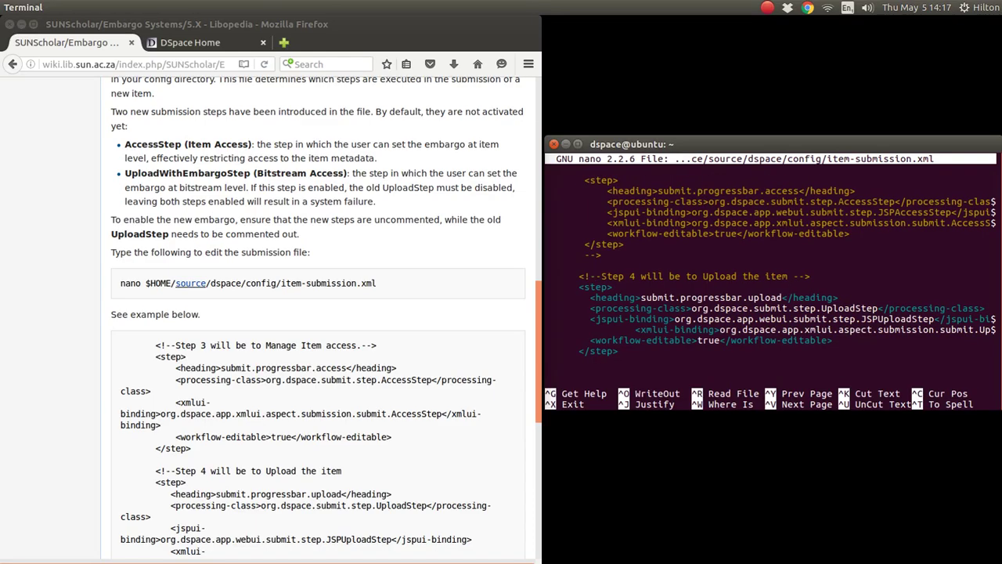
{"action": "key", "text": "Down"}
{"action": "key", "text": "Down"}
{"action": "key", "text": "Down"}
{"action": "key", "text": "Down"}
{"action": "key", "text": "Down"}
{"action": "key", "text": "Down"}
{"action": "key", "text": "Down"}
{"action": "key", "text": "Down"}
{"action": "key", "text": "Down"}
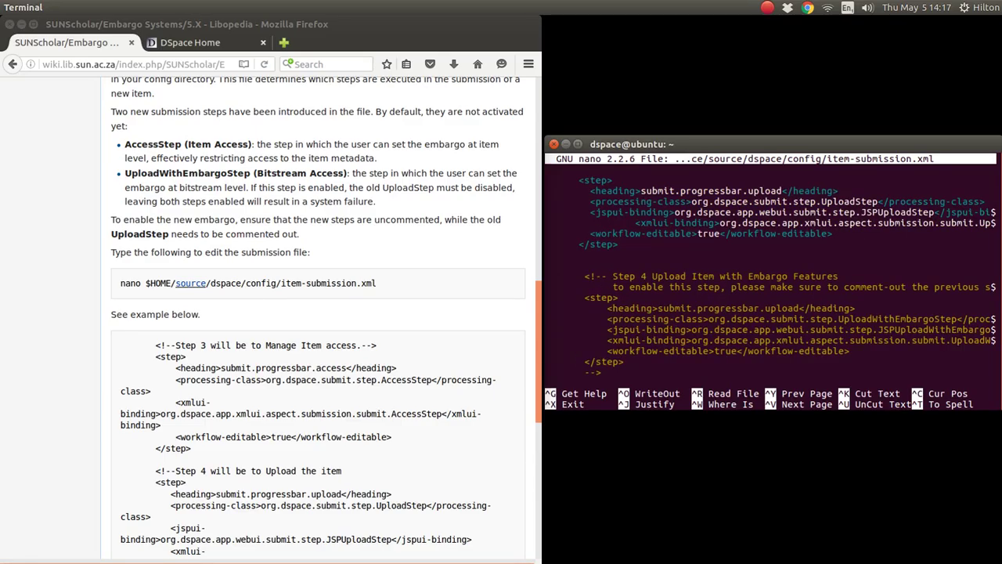
Uncomment the UploadWithEmbargoStep block and wrap the old UploadStep block in <!-- -->.
{"action": "key", "text": "Delete"}
{"action": "key", "text": "Delete"}
{"action": "key", "text": "Delete"}
{"action": "key", "text": "Delete"}
{"action": "key", "text": "Delete"}
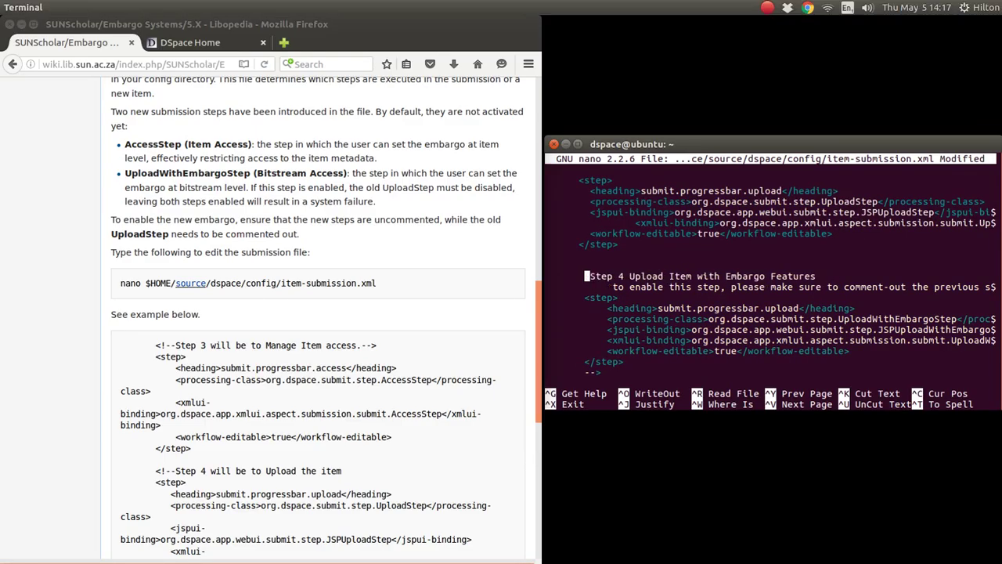
{"action": "key", "text": "Down"}
{"action": "key", "text": "Down"}
{"action": "key", "text": "Down"}
{"action": "key", "text": "Down"}
{"action": "key", "text": "Down"}
{"action": "key", "text": "Down"}
{"action": "key", "text": "Down"}
{"action": "key", "text": "Down"}
{"action": "key", "text": "Down"}
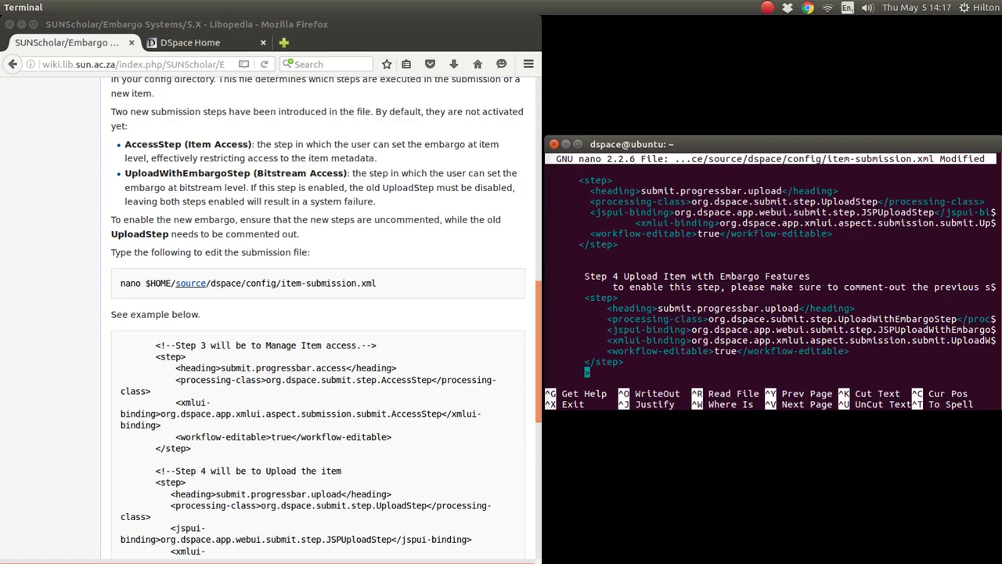
{"action": "key", "text": "Up"}
{"action": "key", "text": "Up"}
{"action": "key", "text": "Up"}
{"action": "key", "text": "Up"}
{"action": "key", "text": "Up"}
{"action": "key", "text": "Up"}
{"action": "key", "text": "Up"}
{"action": "key", "text": "Up"}
{"action": "key", "text": "Up"}
{"action": "key", "text": "Up"}
{"action": "key", "text": "Up"}
{"action": "key", "text": "Up"}
{"action": "key", "text": "Up"}
{"action": "key", "text": "Up"}
{"action": "key", "text": "Up"}
{"action": "key", "text": "Up"}
{"action": "key", "text": "Up"}
{"action": "key", "text": "Up"}
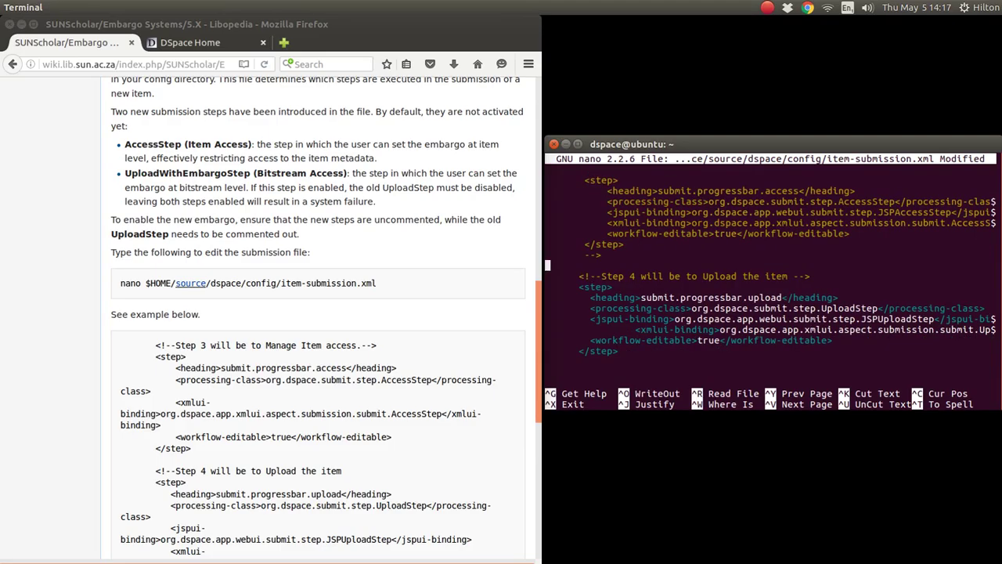
{"action": "key", "text": "Down"}
{"action": "key", "text": "Left"}
{"action": "key", "text": "Right"}
{"action": "type", "text": "!--"}
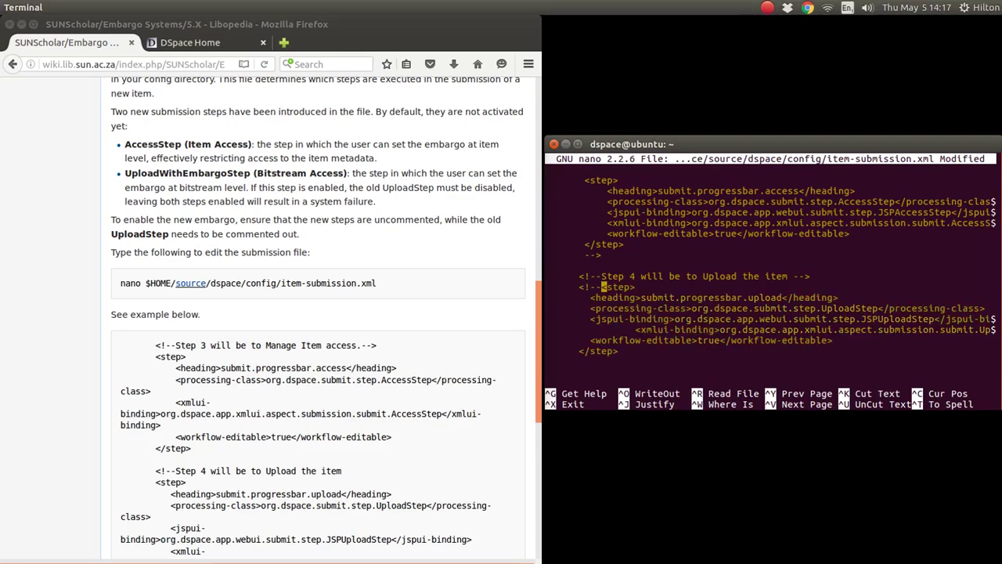
{"action": "type", "text": " <"}
{"action": "key", "text": "Down"}
{"action": "key", "text": "Down"}
{"action": "key", "text": "Down"}
{"action": "key", "text": "Down"}
{"action": "key", "text": "Down"}
{"action": "key", "text": "Down"}
{"action": "key", "text": "Down"}
{"action": "type", "text": "-->"}
{"action": "key", "text": "Up"}
{"action": "key", "text": "Up"}
{"action": "key", "text": "Up"}
{"action": "key", "text": "Up"}
{"action": "key", "text": "Up"}
{"action": "key", "text": "Up"}
{"action": "key", "text": "Up"}
{"action": "key", "text": "Up"}
{"action": "key", "text": "Down"}
{"action": "key", "text": "Down"}
{"action": "key", "text": "Down"}
{"action": "key", "text": "Down"}
{"action": "key", "text": "Down"}
{"action": "key", "text": "Down"}
{"action": "key", "text": "Down"}
{"action": "key", "text": "Down"}
{"action": "key", "text": "Down"}
{"action": "key", "text": "Down"}
{"action": "key", "text": "Down"}
{"action": "key", "text": "Down"}
{"action": "key", "text": "Down"}
{"action": "key", "text": "Down"}
{"action": "key", "text": "Down"}
{"action": "key", "text": "Down"}
{"action": "key", "text": "Down"}
{"action": "key", "text": "Down"}
{"action": "key", "text": "Down"}
{"action": "key", "text": "Down"}
{"action": "key", "text": "Down"}
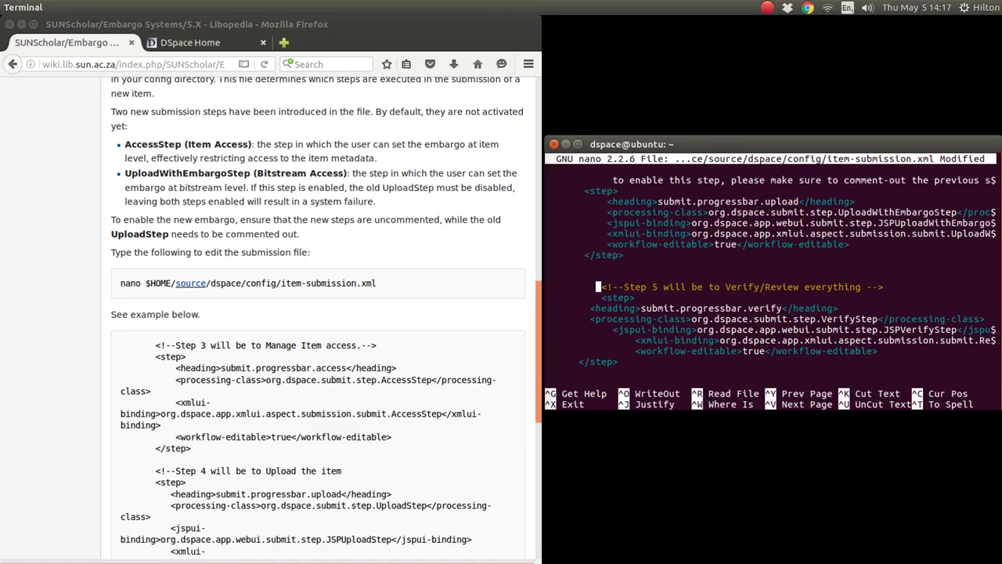
Scroll up through Steps 1 and 2 and back down to review the edits.
{"action": "key", "text": "Up"}
{"action": "key", "text": "Up"}
{"action": "key", "text": "Up"}
{"action": "key", "text": "Up"}
{"action": "key", "text": "Up"}
{"action": "key", "text": "Up"}
{"action": "key", "text": "Up"}
{"action": "key", "text": "Up"}
{"action": "key", "text": "Up"}
{"action": "key", "text": "Up"}
{"action": "key", "text": "Up"}
{"action": "key", "text": "Up"}
{"action": "key", "text": "Up"}
{"action": "key", "text": "Up"}
{"action": "key", "text": "Up"}
{"action": "key", "text": "Up"}
{"action": "key", "text": "Up"}
{"action": "key", "text": "Up"}
{"action": "key", "text": "Up"}
{"action": "key", "text": "Up"}
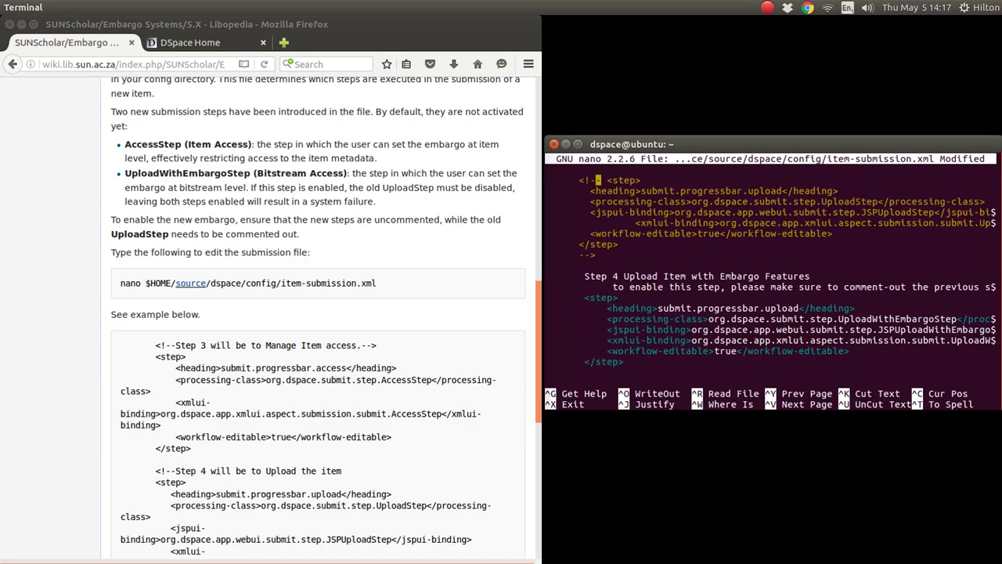
{"action": "key", "text": "Up"}
{"action": "key", "text": "Up"}
{"action": "key", "text": "Up"}
{"action": "key", "text": "Up"}
{"action": "key", "text": "Up"}
{"action": "key", "text": "Up"}
{"action": "key", "text": "Up"}
{"action": "key", "text": "Up"}
{"action": "key", "text": "Up"}
{"action": "key", "text": "Up"}
{"action": "key", "text": "Up"}
{"action": "key", "text": "Up"}
{"action": "key", "text": "Up"}
{"action": "key", "text": "Up"}
{"action": "key", "text": "Up"}
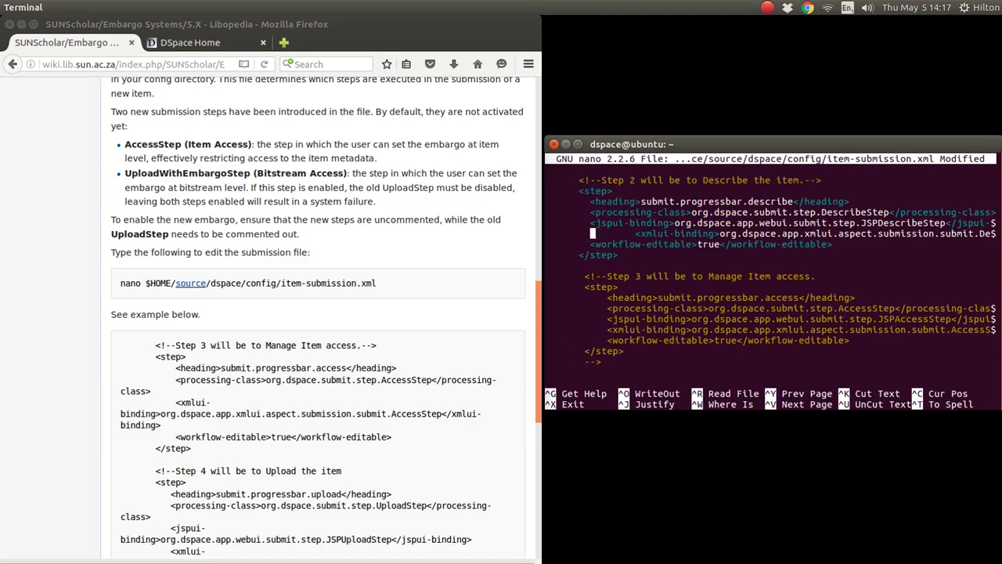
{"action": "key", "text": "Up"}
{"action": "key", "text": "Up"}
{"action": "key", "text": "Up"}
{"action": "key", "text": "Up"}
{"action": "key", "text": "Up"}
{"action": "key", "text": "Up"}
{"action": "key", "text": "Up"}
{"action": "key", "text": "Up"}
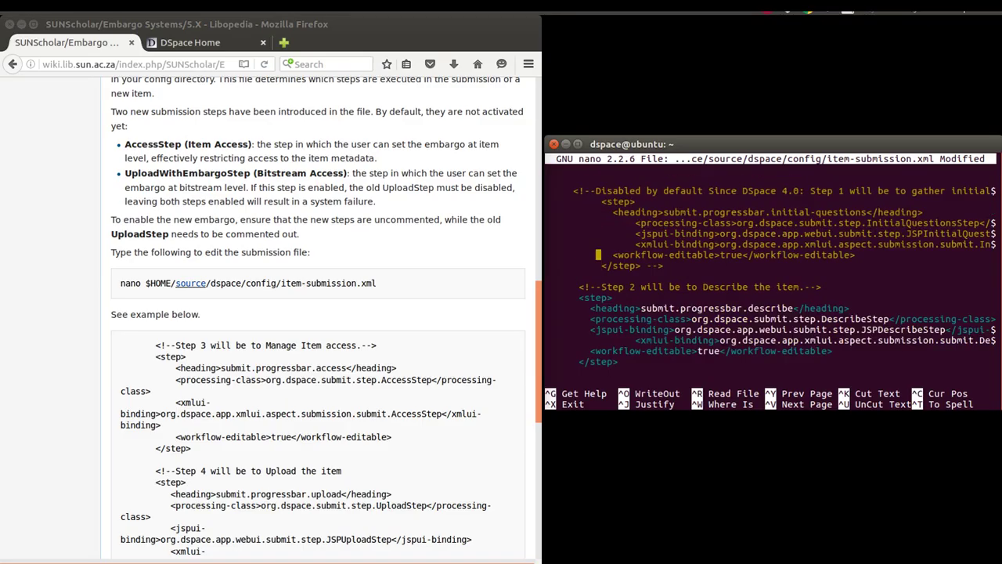
{"action": "key", "text": "Up"}
{"action": "key", "text": "Up"}
{"action": "key", "text": "Up"}
{"action": "key", "text": "Up"}
{"action": "key", "text": "Up"}
{"action": "key", "text": "Down"}
{"action": "key", "text": "Down"}
{"action": "key", "text": "Down"}
{"action": "key", "text": "Down"}
{"action": "key", "text": "Down"}
{"action": "key", "text": "Down"}
{"action": "key", "text": "Down"}
{"action": "key", "text": "Down"}
{"action": "key", "text": "Down"}
{"action": "key", "text": "Down"}
{"action": "key", "text": "Down"}
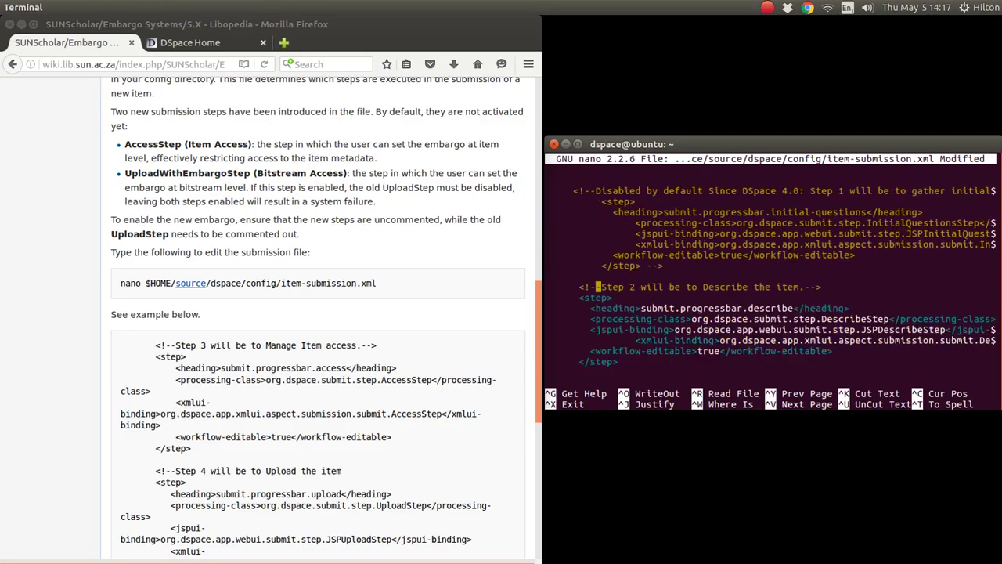
{"action": "key", "text": "Down"}
{"action": "key", "text": "Down"}
{"action": "key", "text": "Down"}
{"action": "key", "text": "Down"}
{"action": "key", "text": "Down"}
{"action": "key", "text": "Down"}
{"action": "key", "text": "Down"}
{"action": "key", "text": "Down"}
{"action": "key", "text": "Down"}
{"action": "key", "text": "Down"}
{"action": "key", "text": "Down"}
{"action": "key", "text": "Down"}
{"action": "key", "text": "Down"}
{"action": "key", "text": "Down"}
{"action": "key", "text": "Down"}
{"action": "key", "text": "Down"}
{"action": "key", "text": "Down"}
{"action": "key", "text": "Down"}
{"action": "key", "text": "Down"}
{"action": "key", "text": "Down"}
{"action": "key", "text": "Down"}
{"action": "key", "text": "Down"}
{"action": "key", "text": "Down"}
{"action": "key", "text": "Down"}
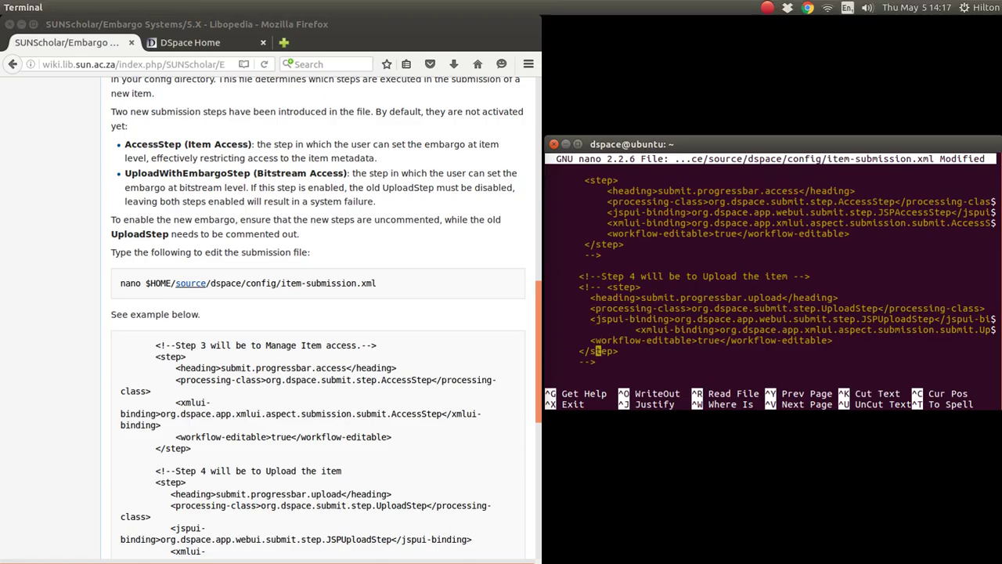
Save item-submission.xml under the same name, writing 277 lines.
{"action": "key", "text": "ctrl+o"}
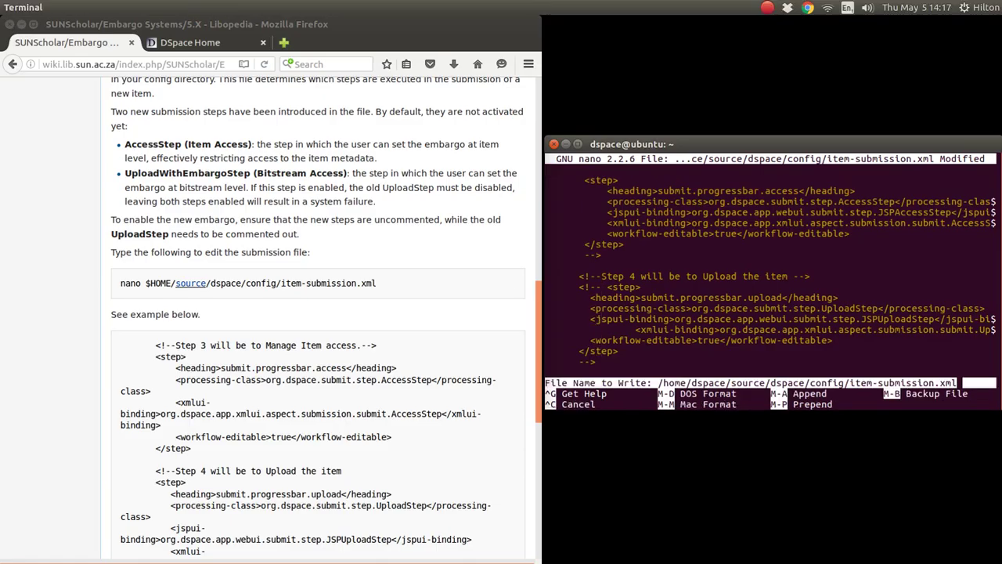
{"action": "key", "text": "Return"}
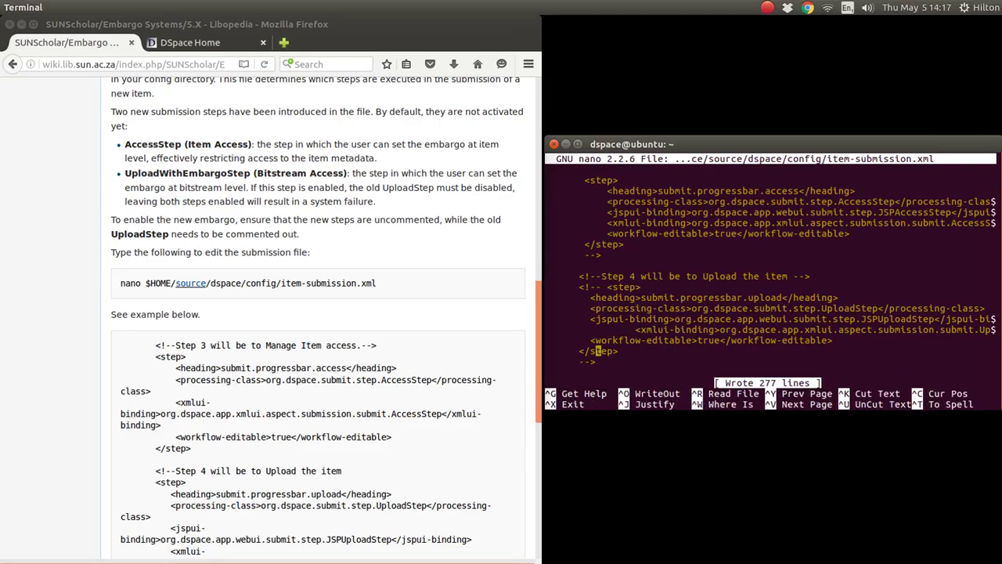
{"action": "scroll", "coordinate": [277, 402], "scroll_direction": "down", "scroll_amount": 5}
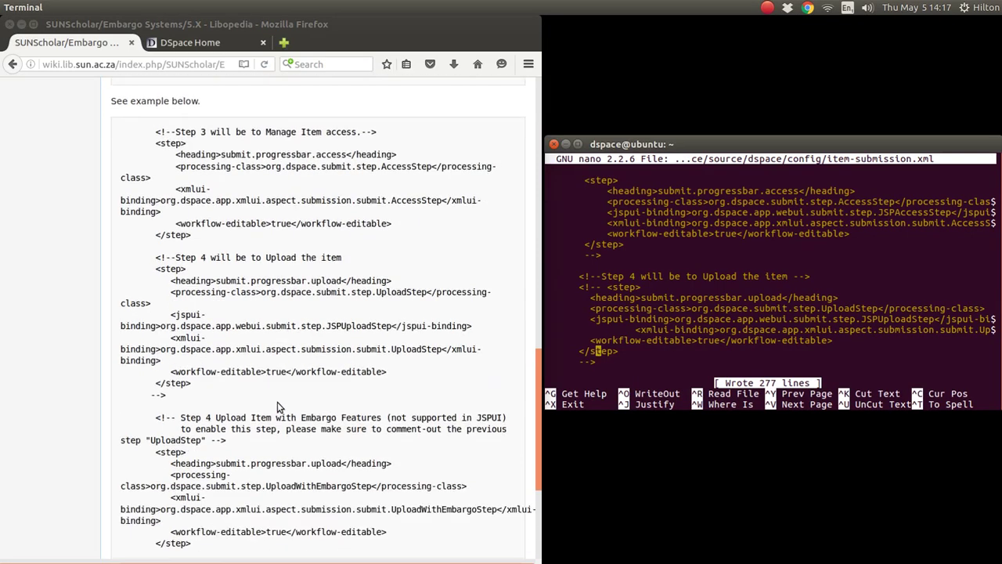
{"action": "scroll", "coordinate": [277, 402], "scroll_direction": "down", "scroll_amount": 1}
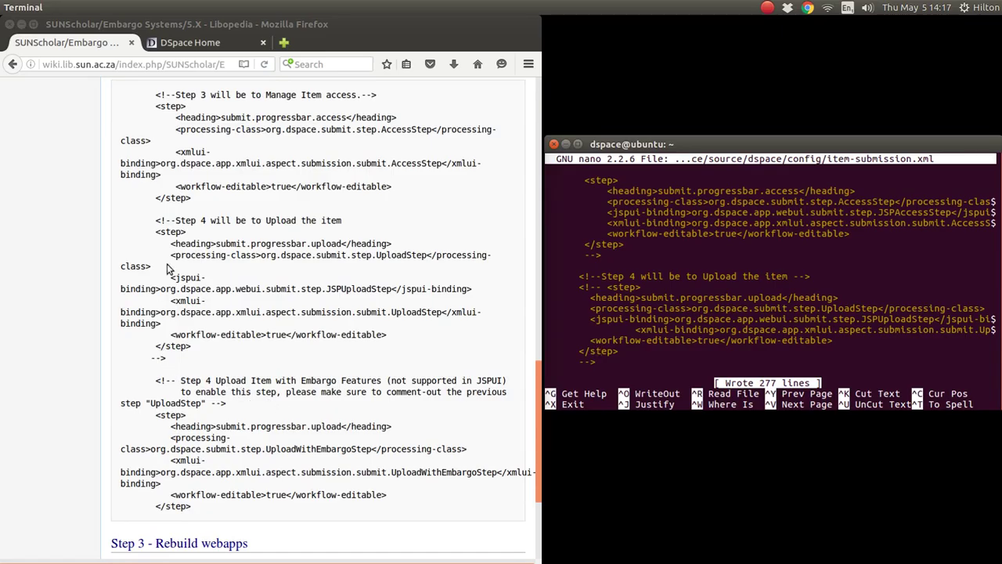
Highlight the Step 4 comment and the embargo step's comment markers in the wiki's example XML.
{"action": "left_click_drag", "start_coordinate": [156, 221], "coordinate": [348, 221]}
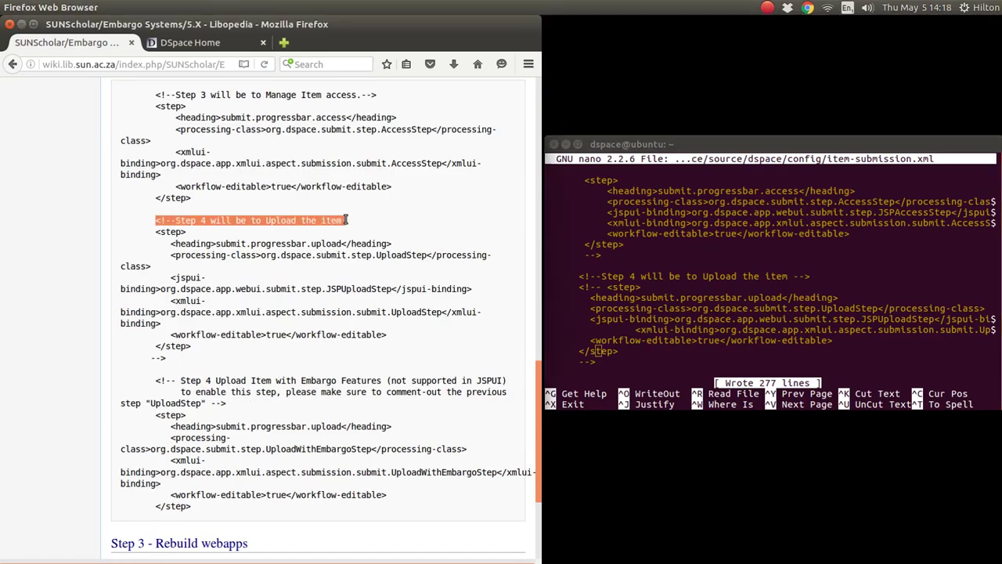
{"action": "left_click", "coordinate": [164, 221]}
{"action": "left_click_drag", "start_coordinate": [172, 220], "coordinate": [147, 220]}
{"action": "left_click_drag", "start_coordinate": [166, 357], "coordinate": [150, 381]}
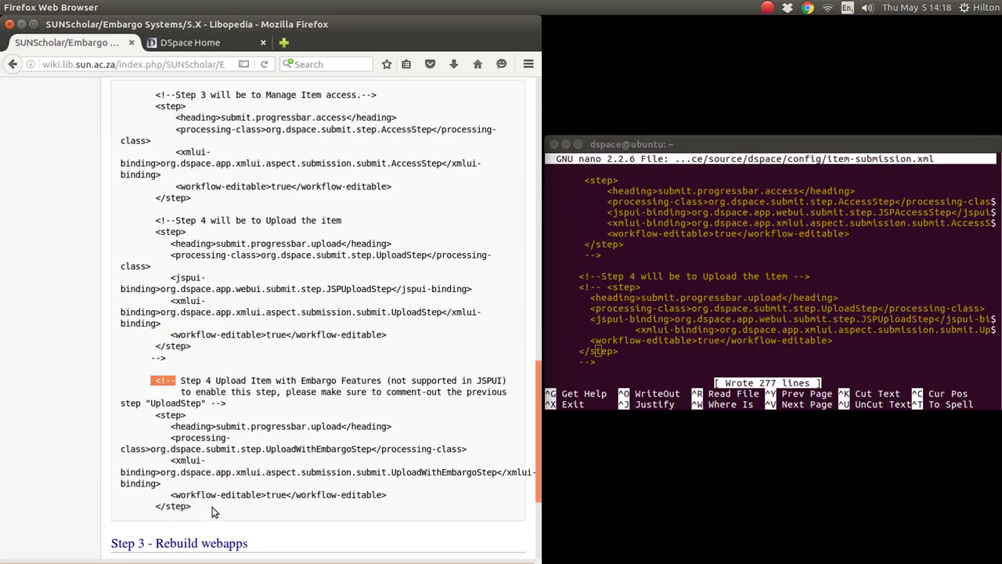
{"action": "left_click", "coordinate": [155, 414]}
{"action": "left_click_drag", "start_coordinate": [155, 414], "coordinate": [139, 415]}
{"action": "left_click_drag", "start_coordinate": [155, 506], "coordinate": [137, 497]}
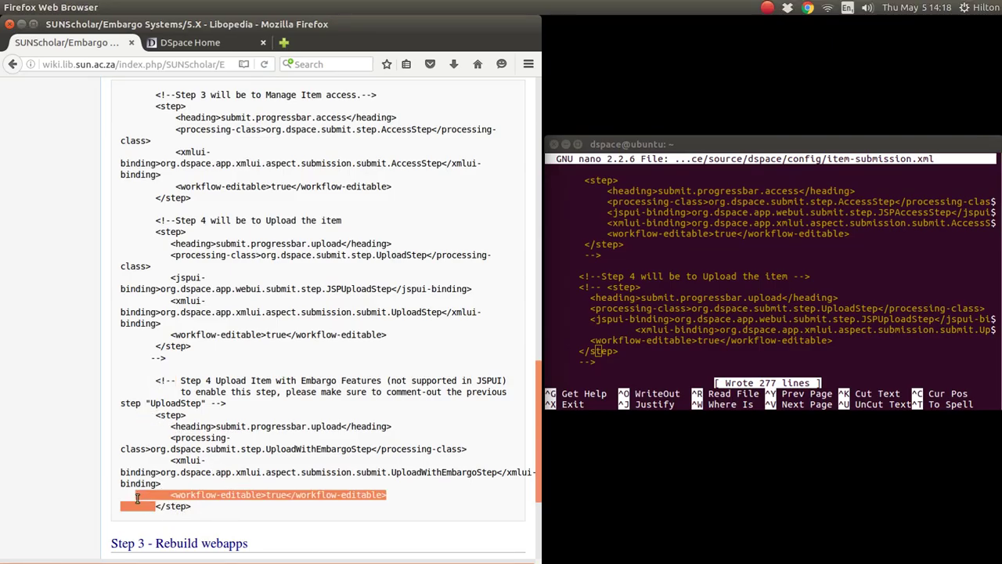
{"action": "left_click", "coordinate": [273, 380]}
{"action": "scroll", "coordinate": [282, 388], "scroll_direction": "down", "scroll_amount": 4}
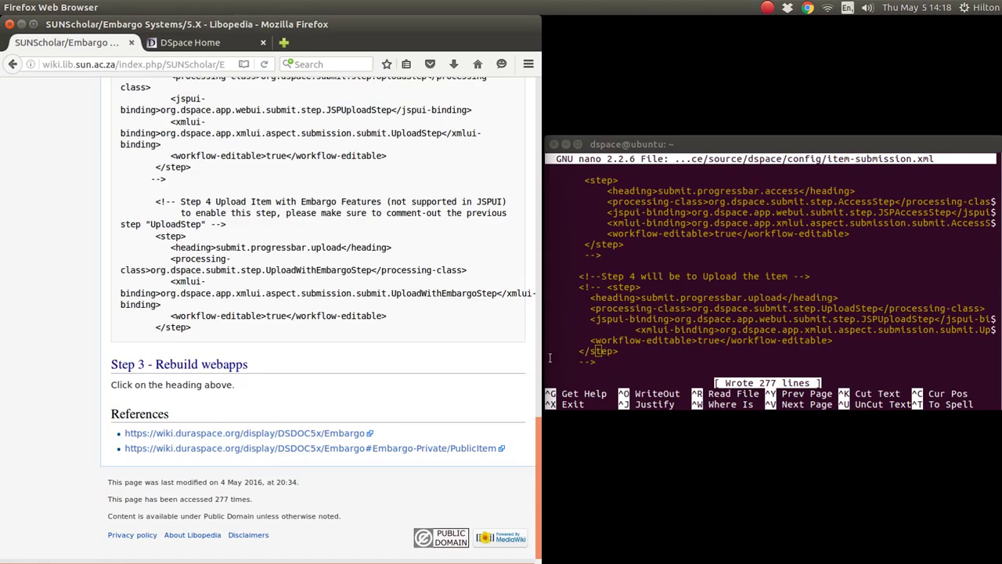
{"action": "scroll", "coordinate": [438, 374], "scroll_direction": "up", "scroll_amount": 3}
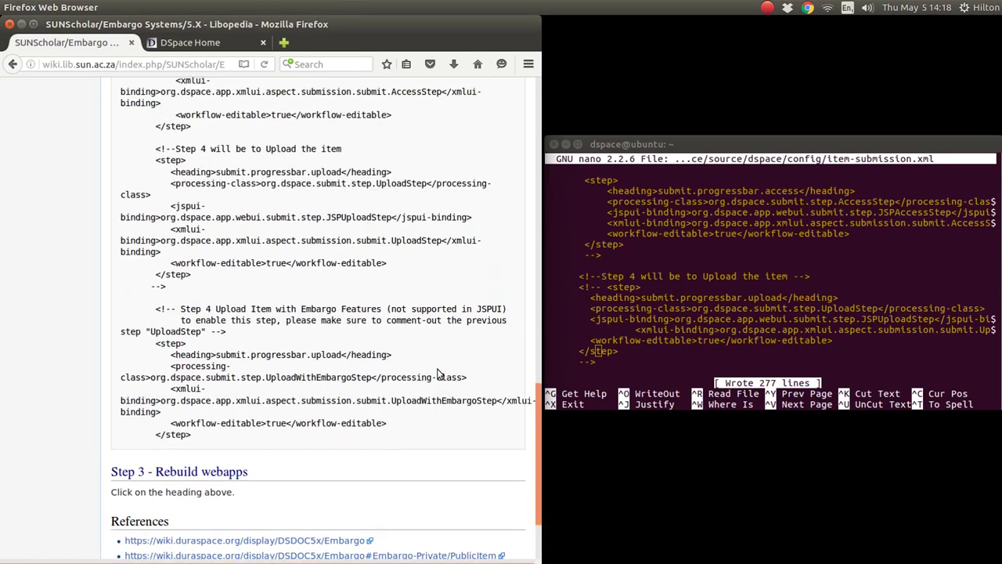
{"action": "scroll", "coordinate": [439, 373], "scroll_direction": "down", "scroll_amount": 3}
{"action": "scroll", "coordinate": [439, 373], "scroll_direction": "up", "scroll_amount": 20}
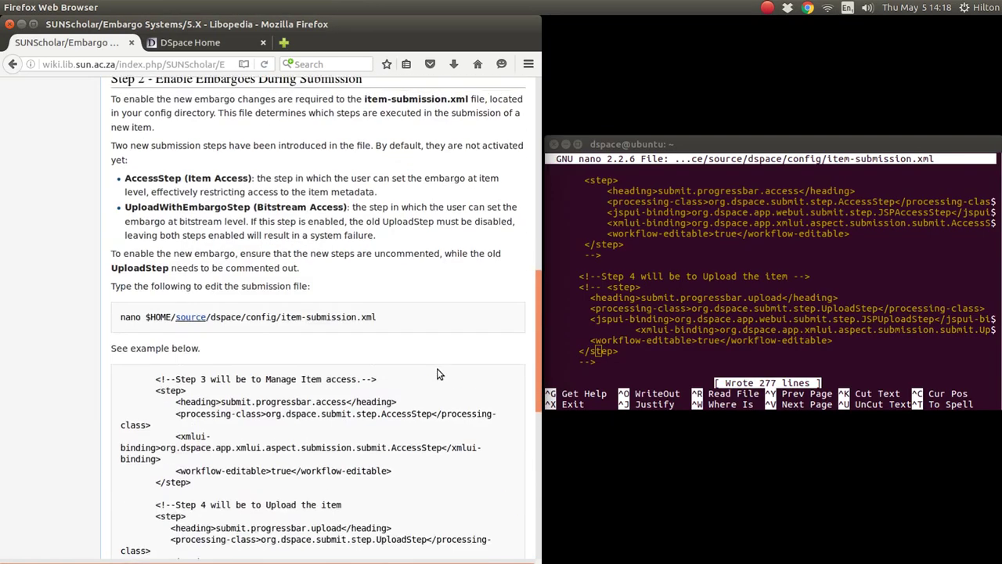
{"action": "scroll", "coordinate": [438, 373], "scroll_direction": "up", "scroll_amount": 2}
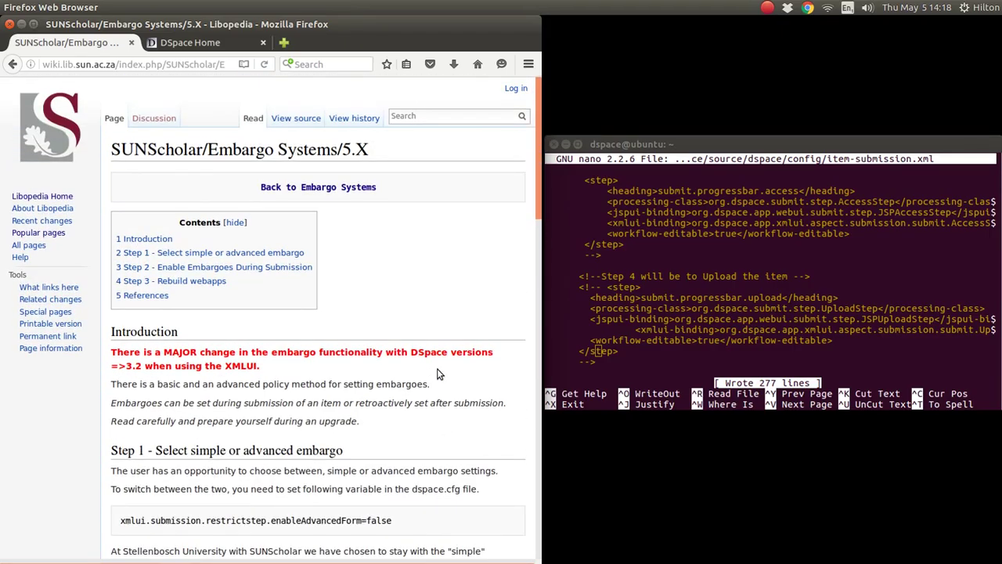
{"action": "scroll", "coordinate": [438, 374], "scroll_direction": "down", "scroll_amount": 18}
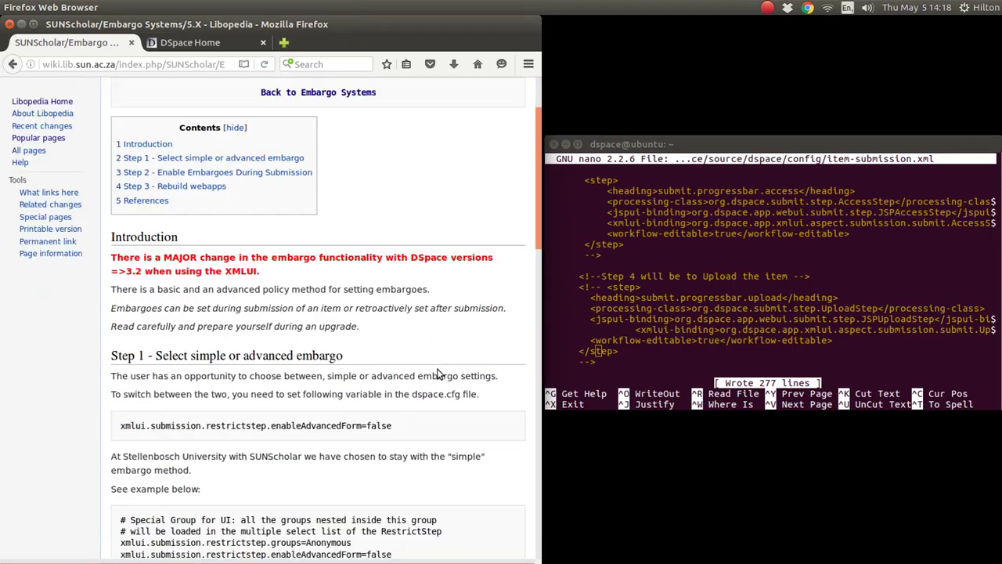
{"action": "scroll", "coordinate": [438, 374], "scroll_direction": "down", "scroll_amount": 15}
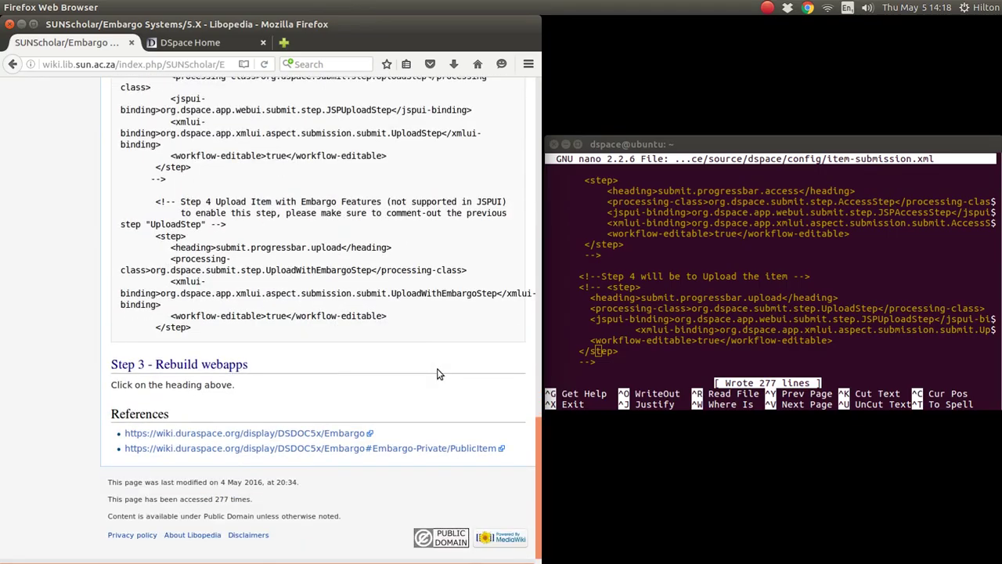
Open the first DuraSpace Embargo reference and read down through its Simple Embargo Settings section.
{"action": "left_click", "coordinate": [280, 435]}
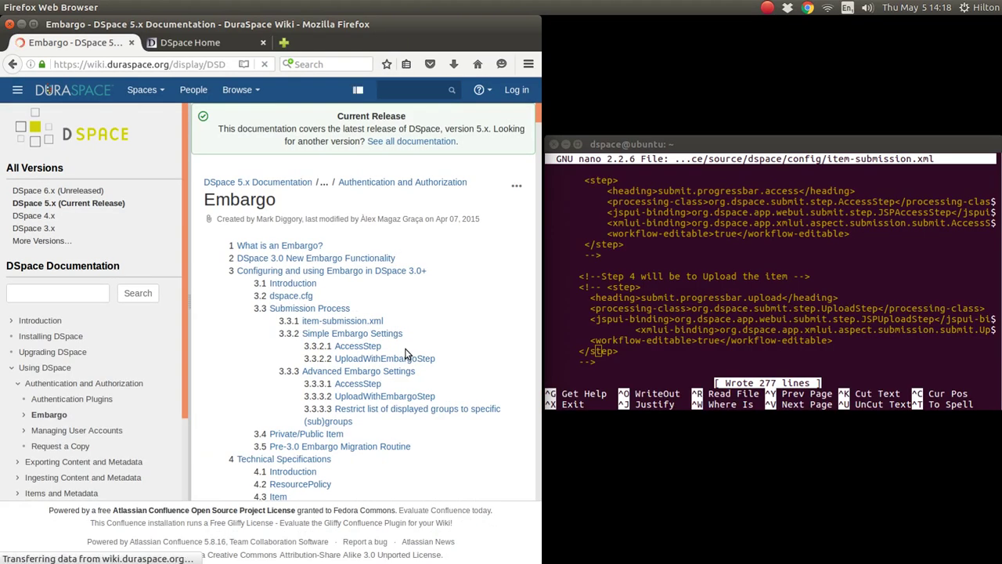
{"action": "scroll", "coordinate": [406, 354], "scroll_direction": "down", "scroll_amount": 5}
{"action": "scroll", "coordinate": [406, 354], "scroll_direction": "down", "scroll_amount": 10}
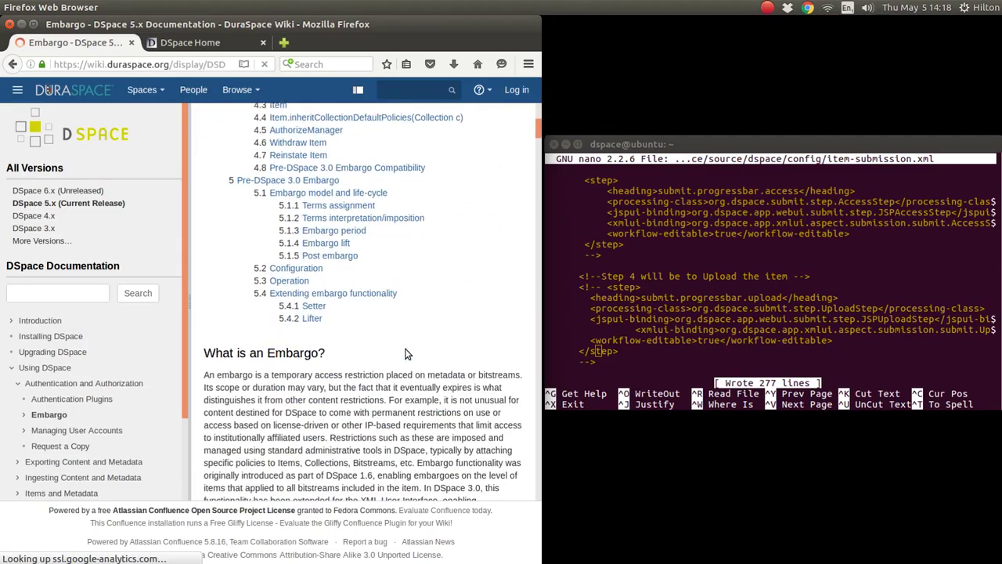
{"action": "scroll", "coordinate": [406, 350], "scroll_direction": "down", "scroll_amount": 10}
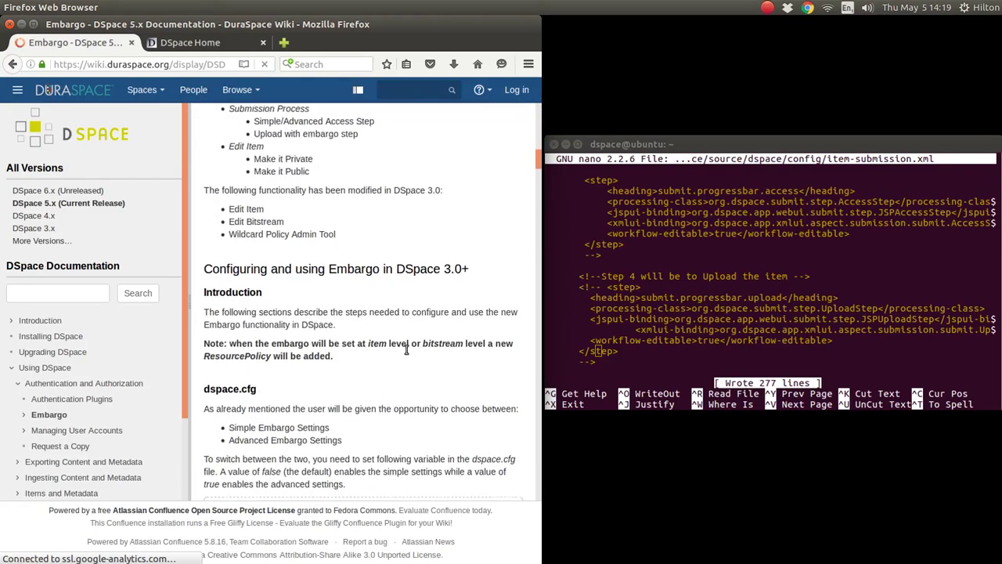
{"action": "scroll", "coordinate": [407, 350], "scroll_direction": "down", "scroll_amount": 7}
{"action": "scroll", "coordinate": [406, 350], "scroll_direction": "down", "scroll_amount": 7}
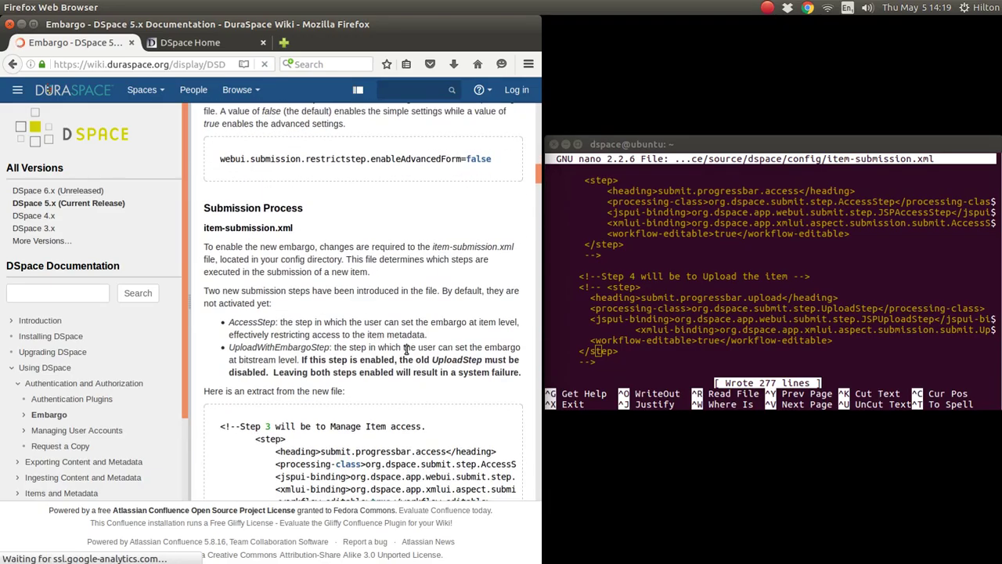
{"action": "scroll", "coordinate": [406, 350], "scroll_direction": "down", "scroll_amount": 9}
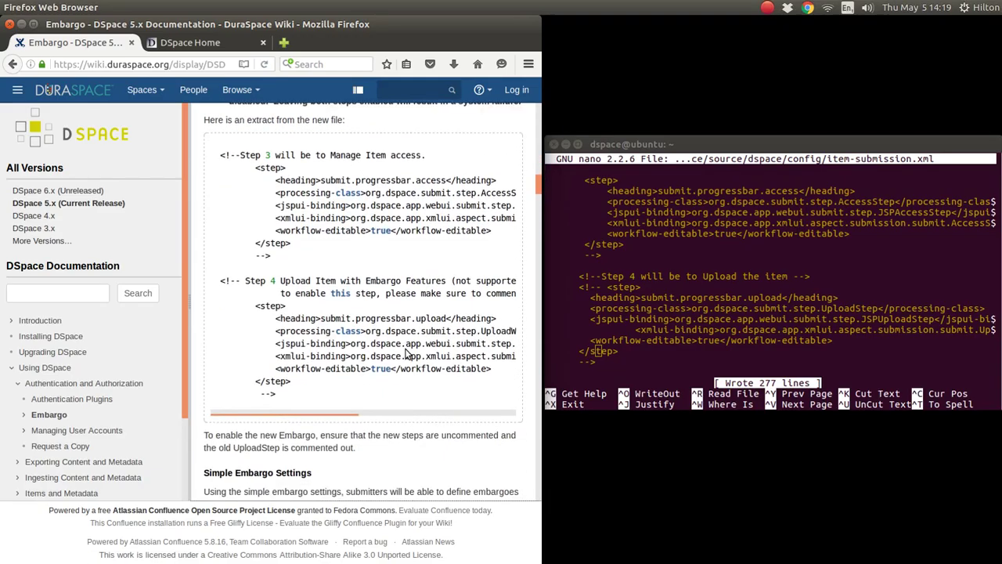
{"action": "scroll", "coordinate": [406, 351], "scroll_direction": "down", "scroll_amount": 6}
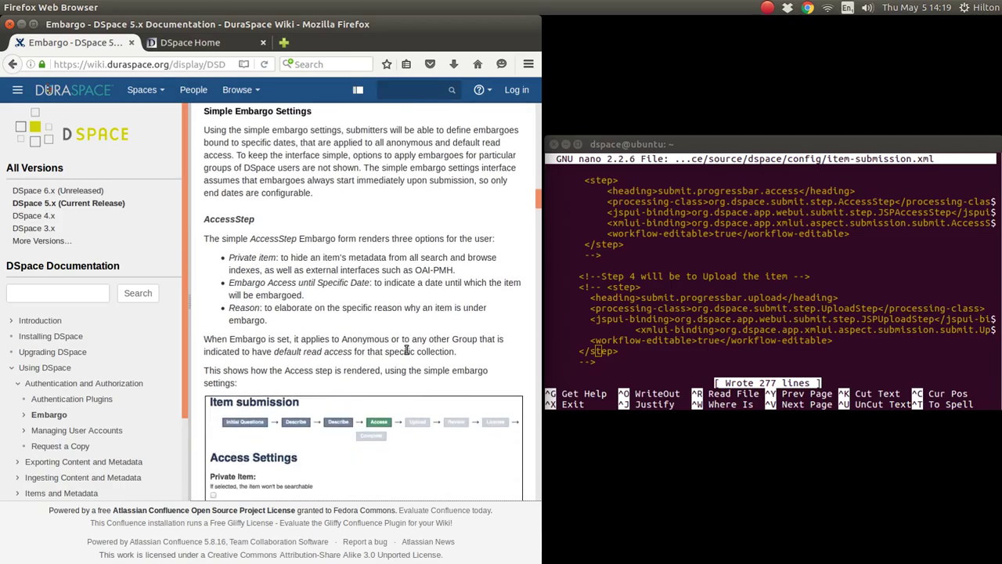
{"action": "scroll", "coordinate": [407, 353], "scroll_direction": "down", "scroll_amount": 2}
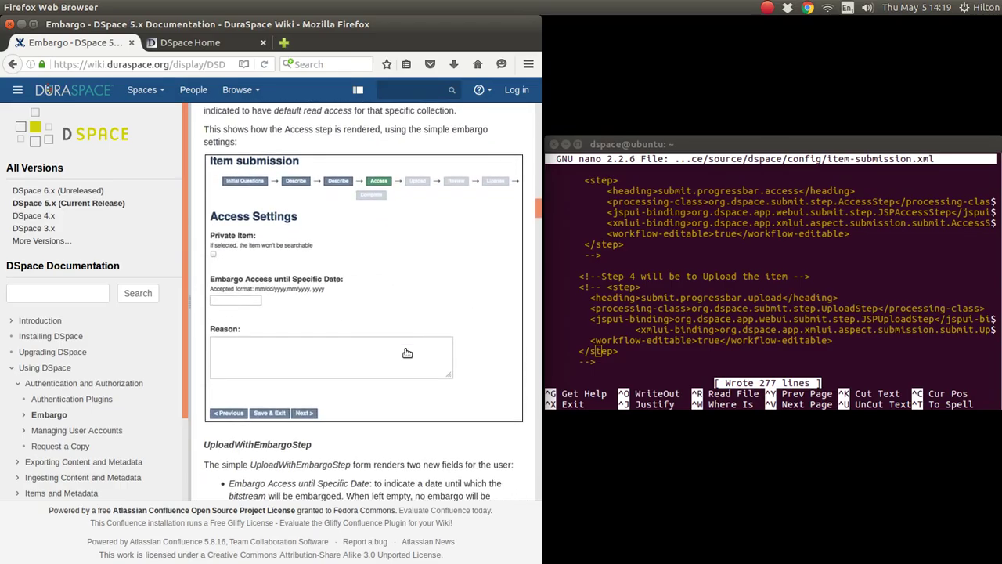
{"action": "scroll", "coordinate": [408, 353], "scroll_direction": "up", "scroll_amount": 2}
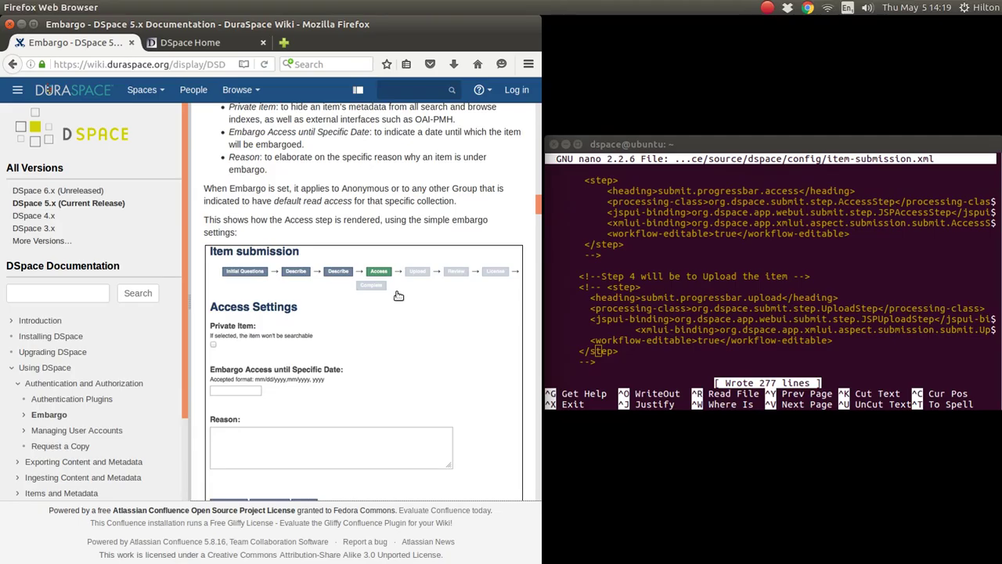
{"action": "scroll", "coordinate": [398, 296], "scroll_direction": "down", "scroll_amount": 7}
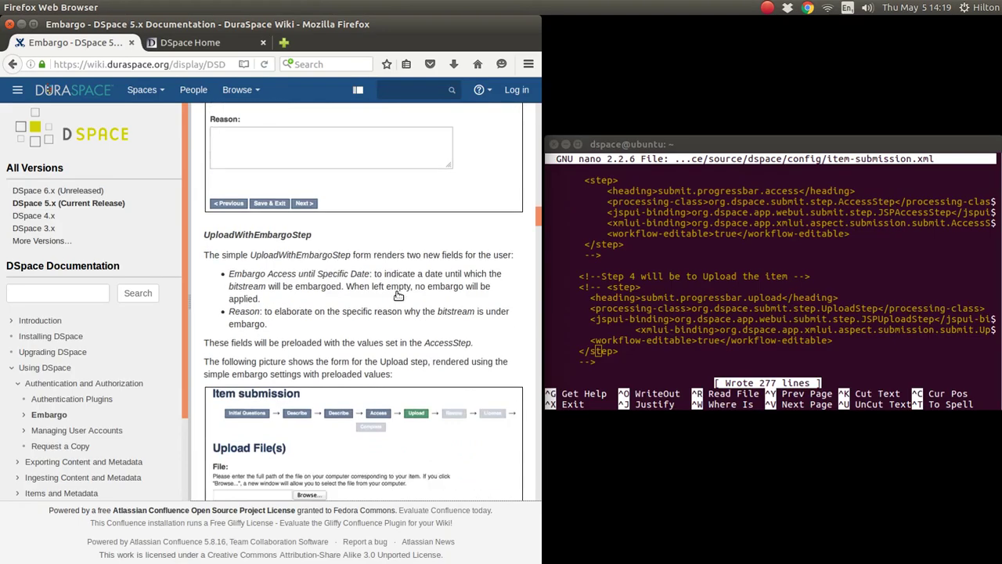
{"action": "scroll", "coordinate": [385, 350], "scroll_direction": "down", "scroll_amount": 5}
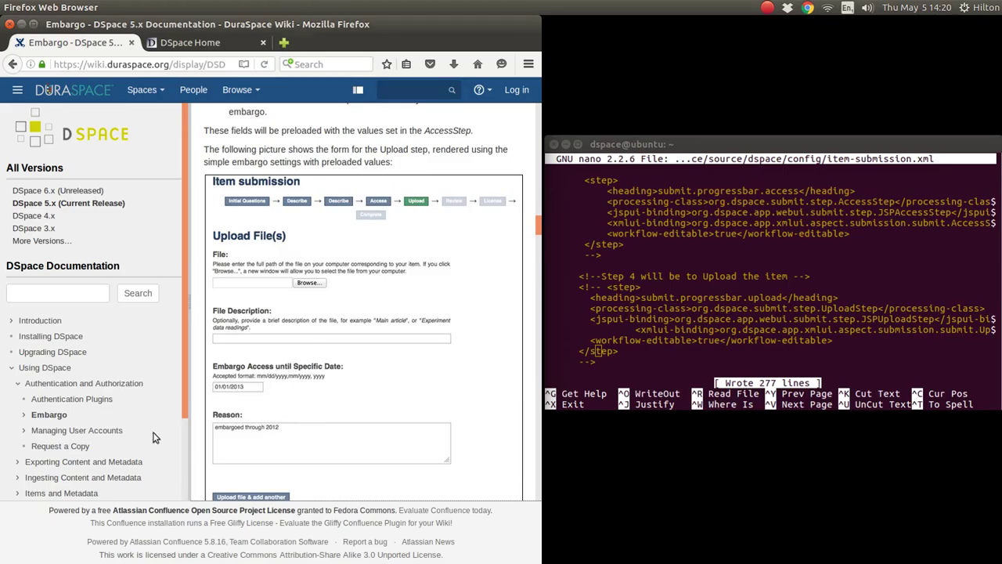
Scroll the DSpace 5.x Embargo page to the UploadWithEmbargoStep section and its Upload File(s) screenshot.
{"action": "scroll", "coordinate": [329, 379], "scroll_direction": "down", "scroll_amount": 5}
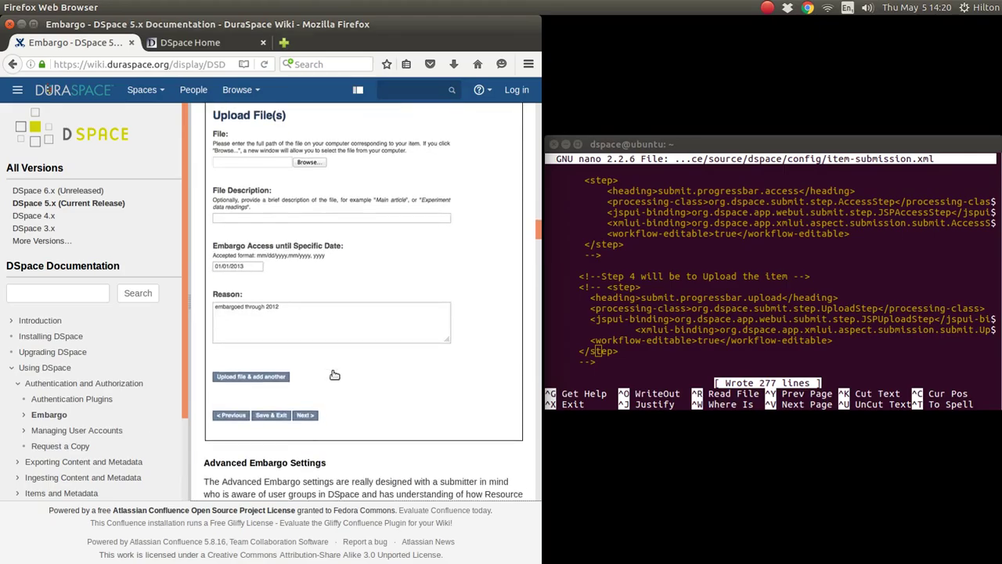
{"action": "scroll", "coordinate": [332, 376], "scroll_direction": "down", "scroll_amount": 10}
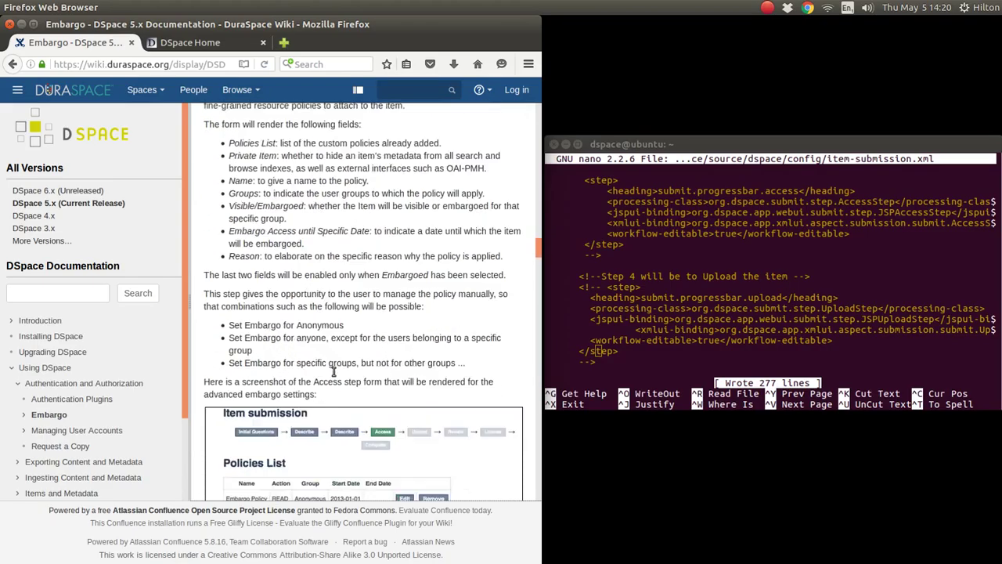
{"action": "scroll", "coordinate": [335, 375], "scroll_direction": "down", "scroll_amount": 3}
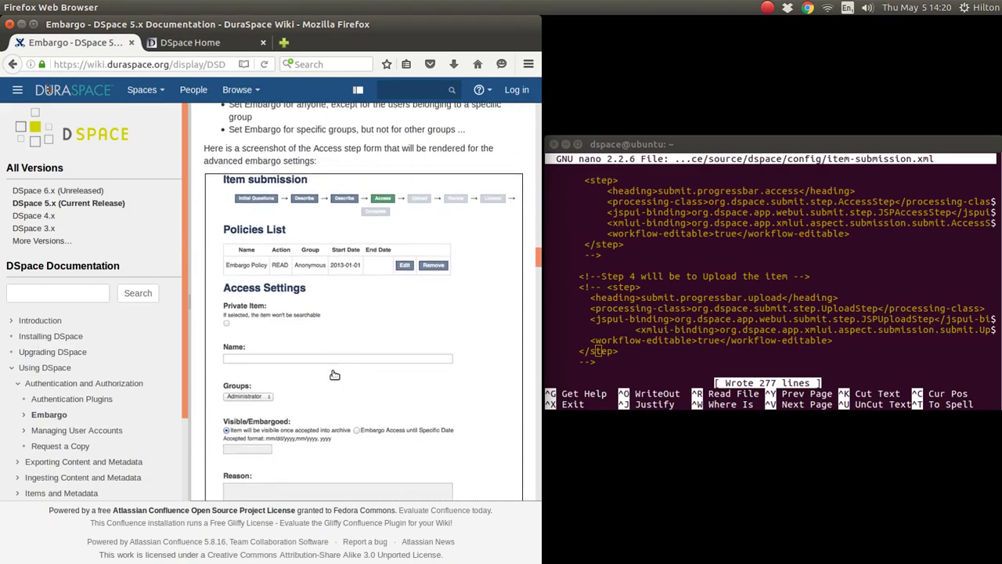
{"action": "scroll", "coordinate": [334, 376], "scroll_direction": "up", "scroll_amount": 2}
{"action": "scroll", "coordinate": [332, 373], "scroll_direction": "down", "scroll_amount": 2}
{"action": "scroll", "coordinate": [331, 372], "scroll_direction": "down", "scroll_amount": 2}
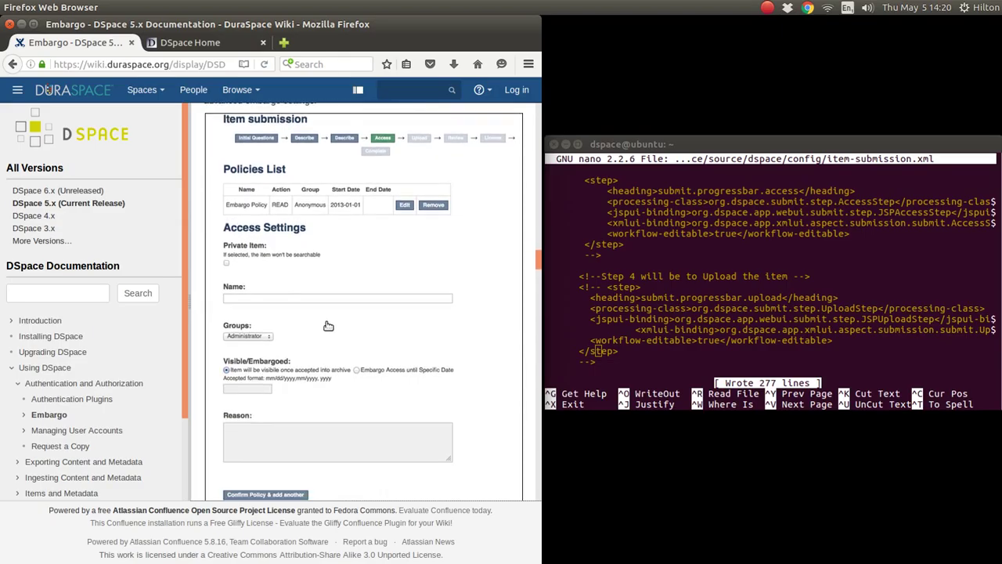
{"action": "scroll", "coordinate": [328, 326], "scroll_direction": "down", "scroll_amount": 3}
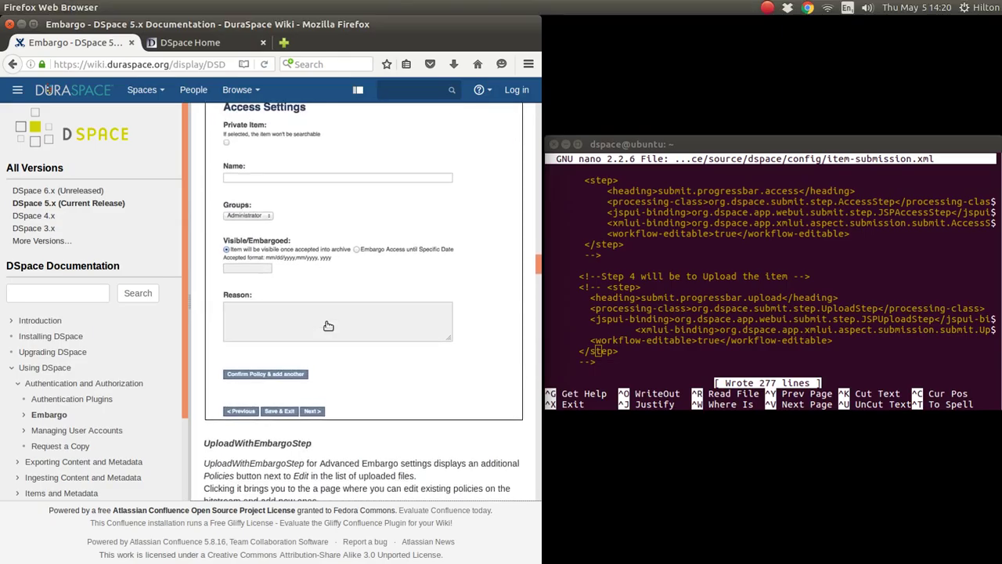
{"action": "scroll", "coordinate": [329, 326], "scroll_direction": "up", "scroll_amount": 7}
{"action": "scroll", "coordinate": [328, 326], "scroll_direction": "down", "scroll_amount": 7}
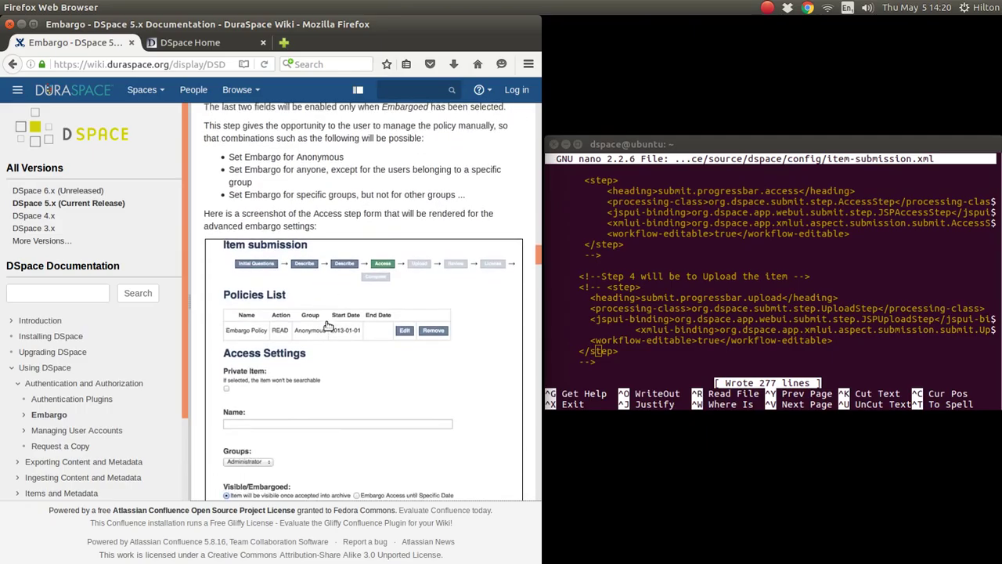
{"action": "scroll", "coordinate": [329, 326], "scroll_direction": "down", "scroll_amount": 5}
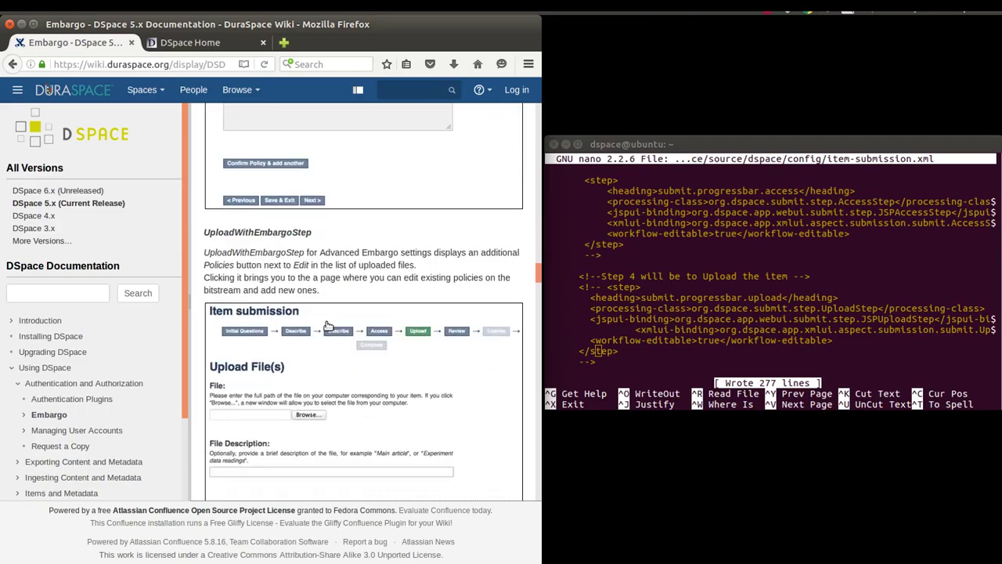
{"action": "scroll", "coordinate": [328, 326], "scroll_direction": "up", "scroll_amount": 2}
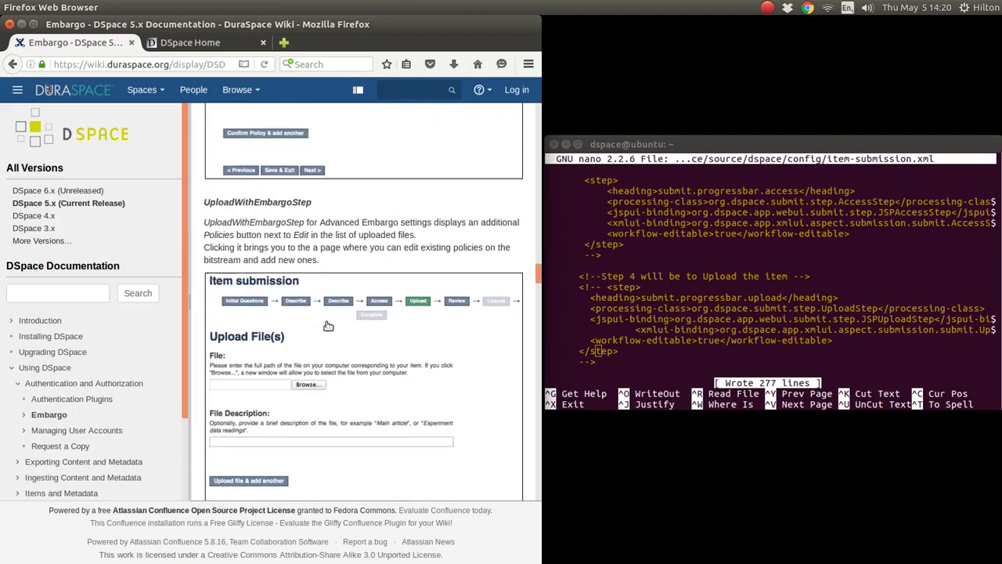
Return to the Embargo Systems overview, close the DSpace Home tab, and open Pre-3.0 Embargo Migration Routines.
{"action": "left_click", "coordinate": [11, 65]}
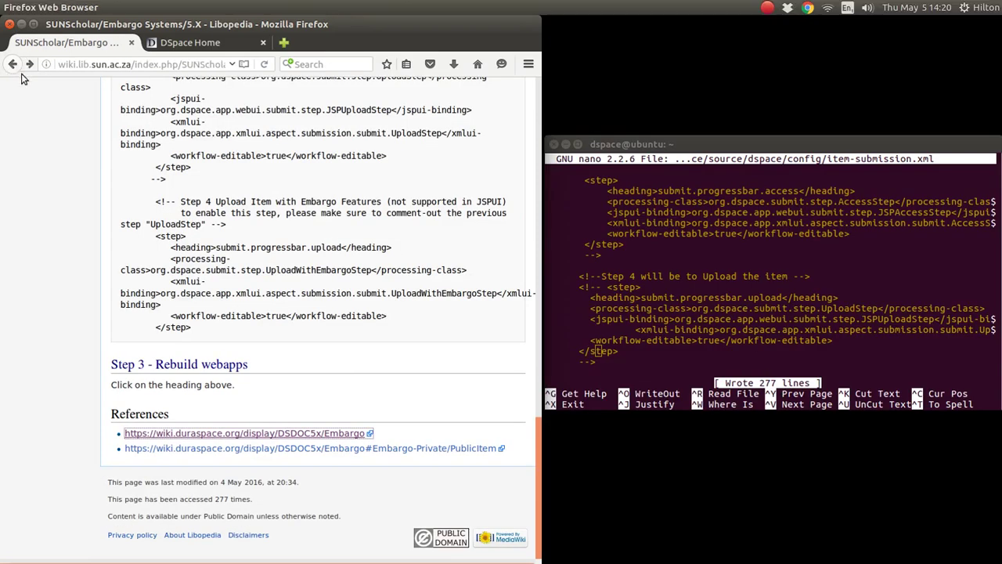
{"action": "scroll", "coordinate": [387, 401], "scroll_direction": "up", "scroll_amount": 8}
{"action": "scroll", "coordinate": [388, 401], "scroll_direction": "up", "scroll_amount": 12}
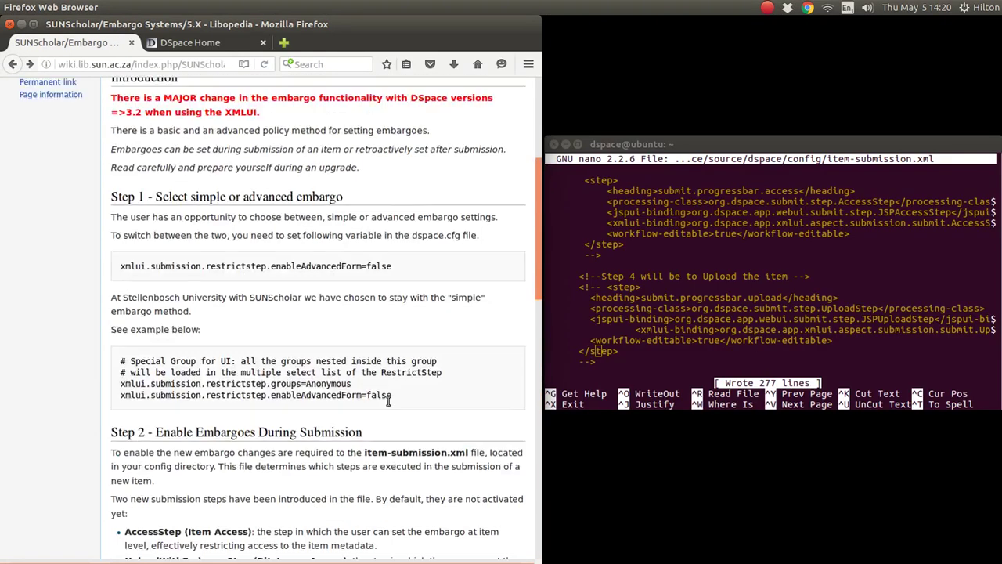
{"action": "left_click", "coordinate": [308, 190]}
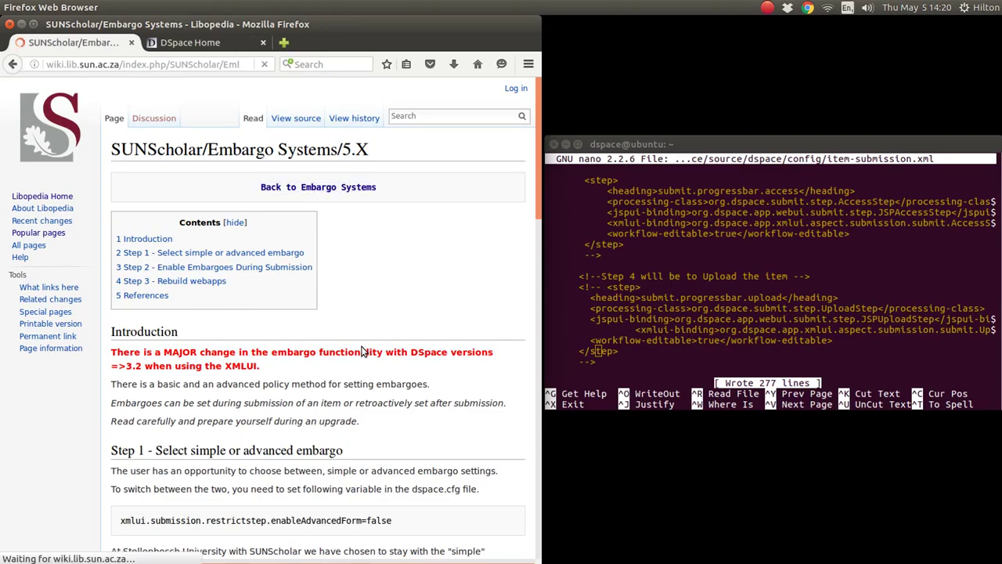
{"action": "scroll", "coordinate": [361, 352], "scroll_direction": "down", "scroll_amount": 5}
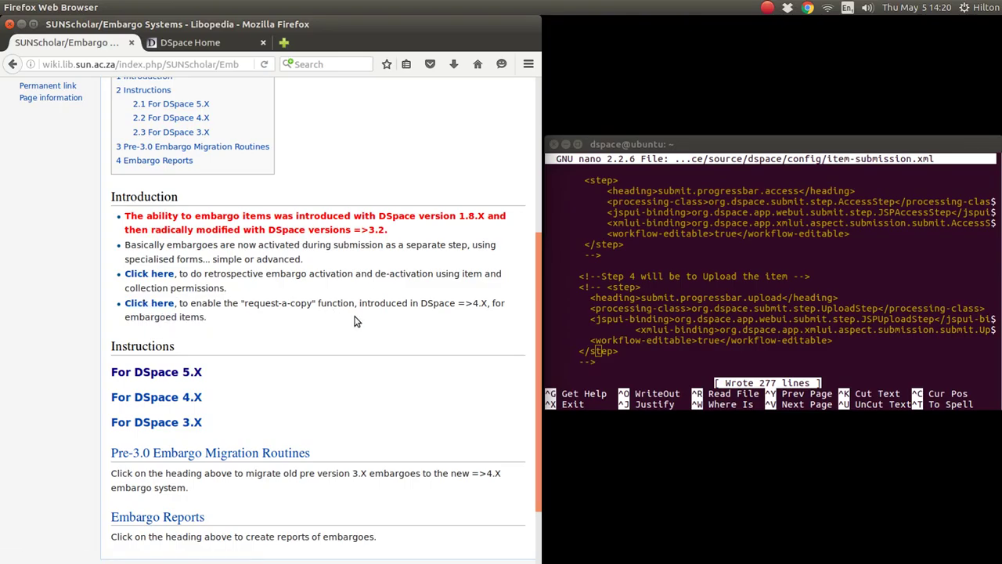
{"action": "scroll", "coordinate": [354, 321], "scroll_direction": "down", "scroll_amount": 3}
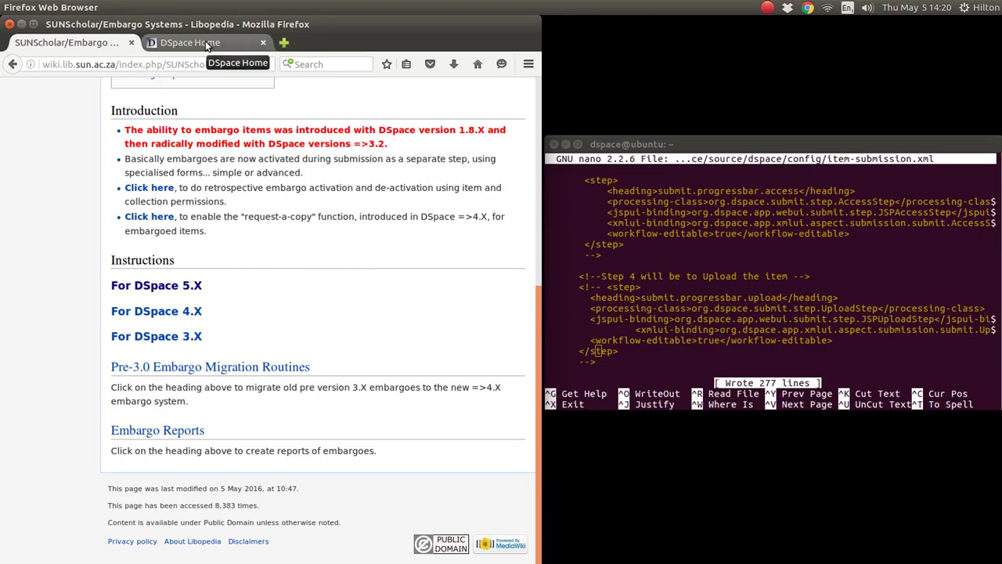
{"action": "left_click", "coordinate": [264, 43]}
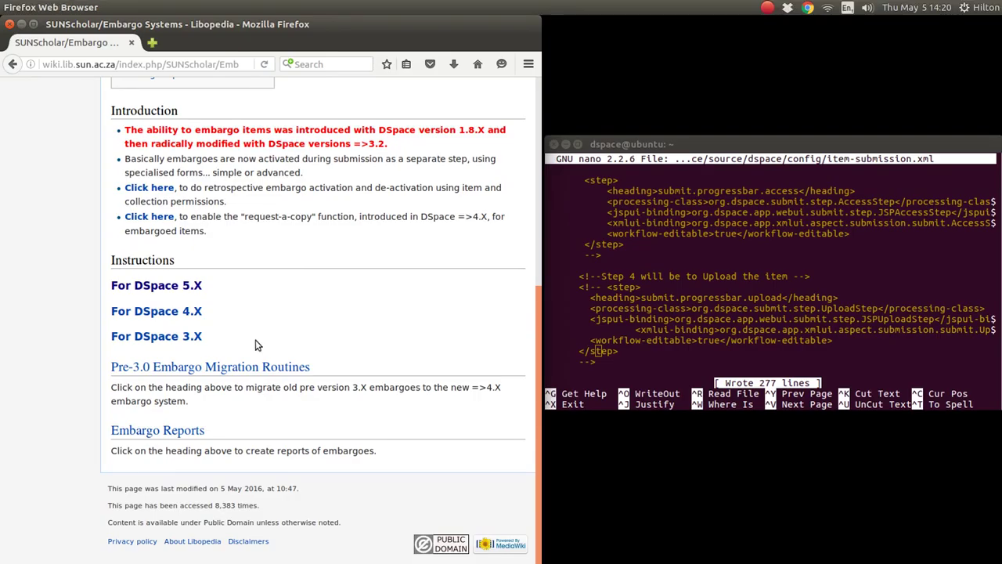
{"action": "left_click", "coordinate": [263, 367]}
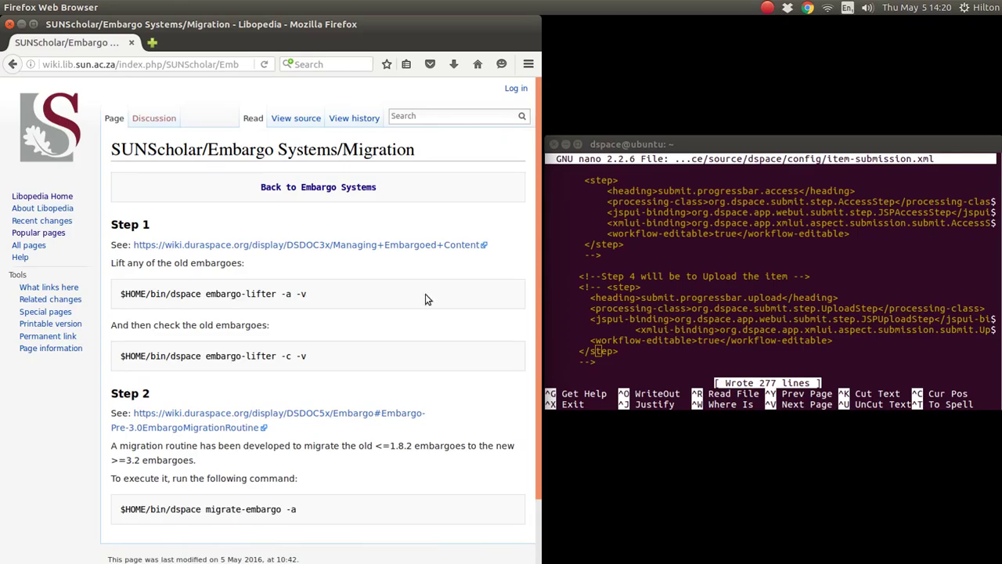
Go from the Migration page back to Embargo Systems and open its Embargo Reports page.
{"action": "scroll", "coordinate": [460, 252], "scroll_direction": "down", "scroll_amount": 2}
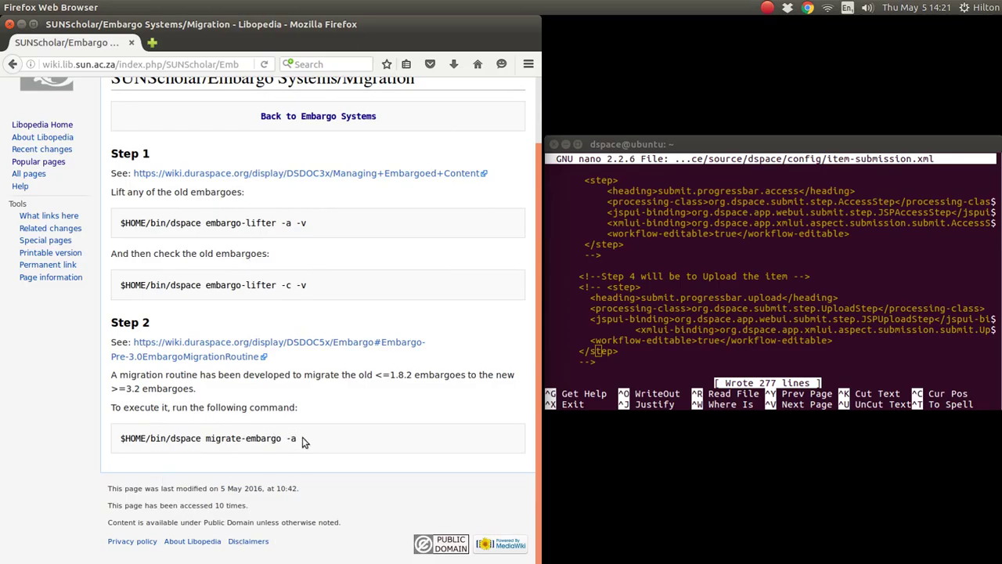
{"action": "scroll", "coordinate": [344, 430], "scroll_direction": "up", "scroll_amount": 2}
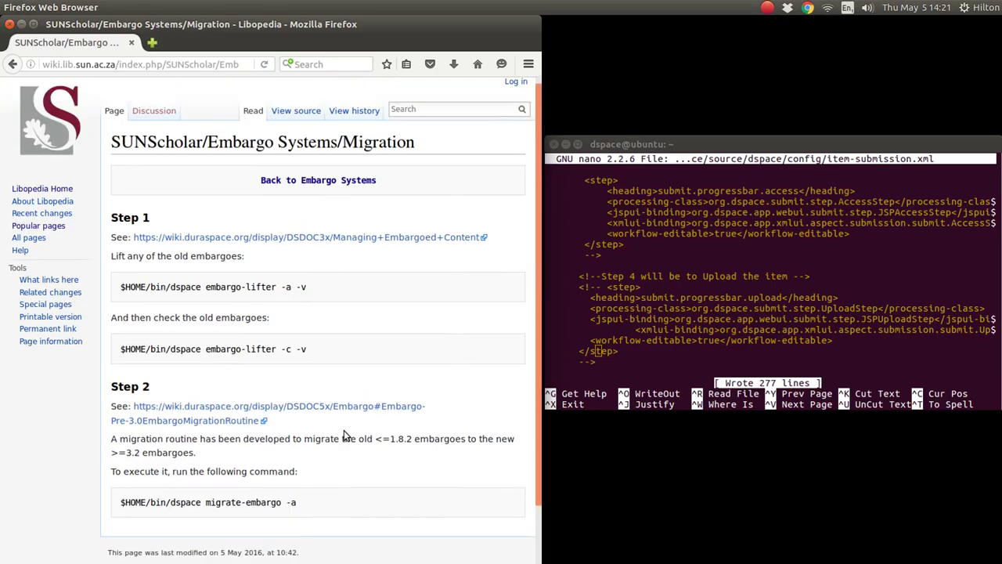
{"action": "left_click", "coordinate": [299, 190]}
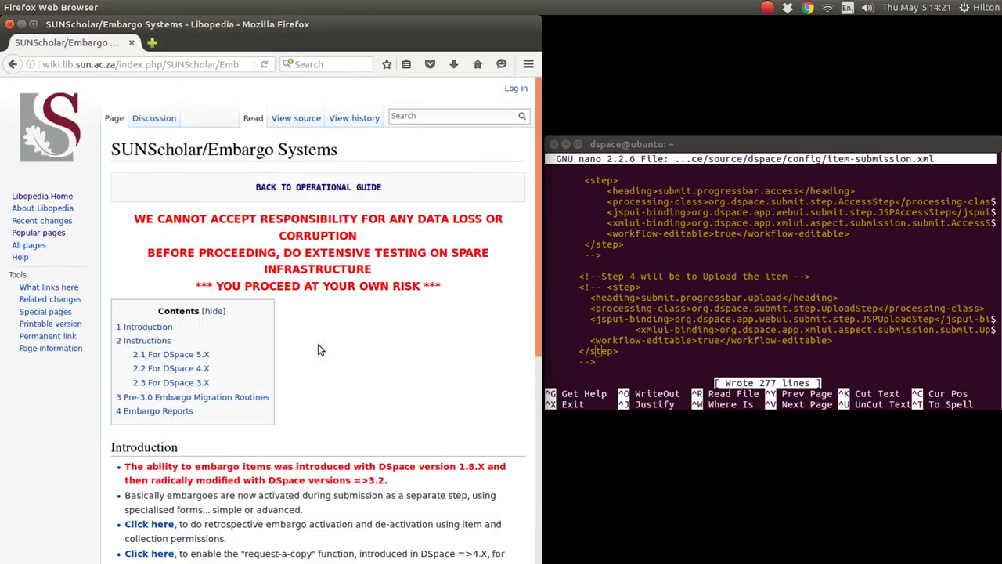
{"action": "scroll", "coordinate": [318, 347], "scroll_direction": "down", "scroll_amount": 5}
{"action": "left_click", "coordinate": [198, 431]}
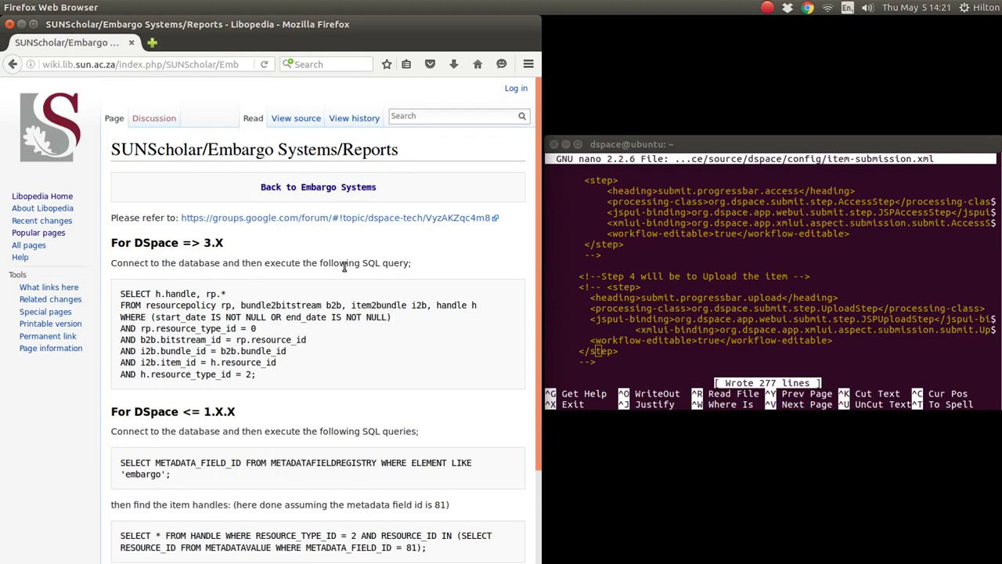
{"action": "scroll", "coordinate": [335, 305], "scroll_direction": "down", "scroll_amount": 3}
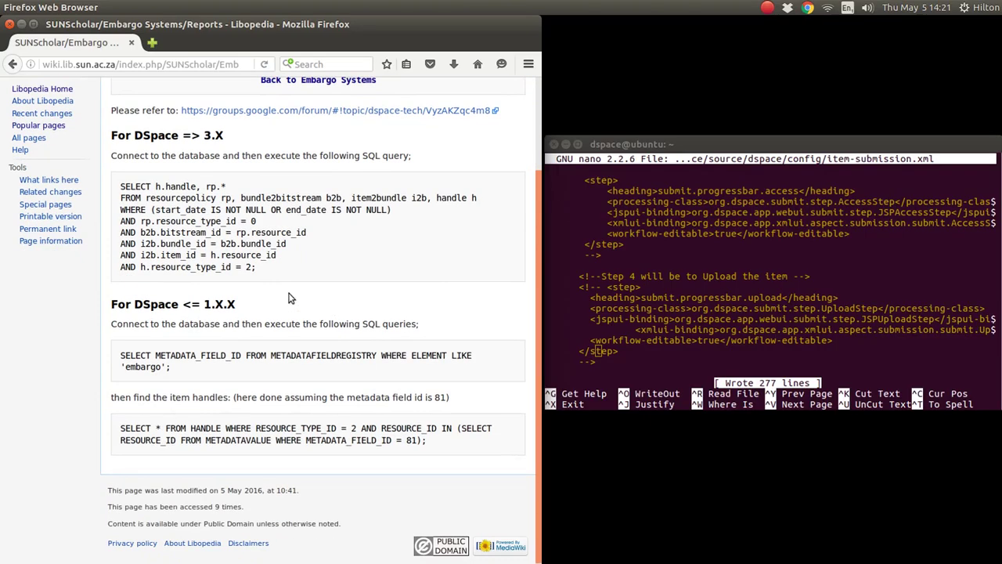
{"action": "left_click_drag", "start_coordinate": [122, 186], "coordinate": [257, 268]}
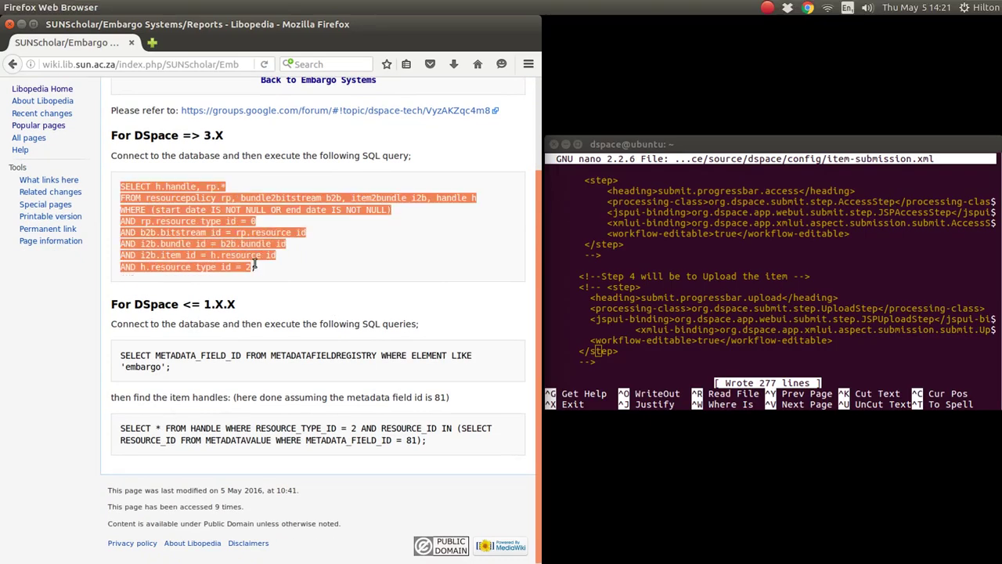
{"action": "double_click", "coordinate": [206, 135]}
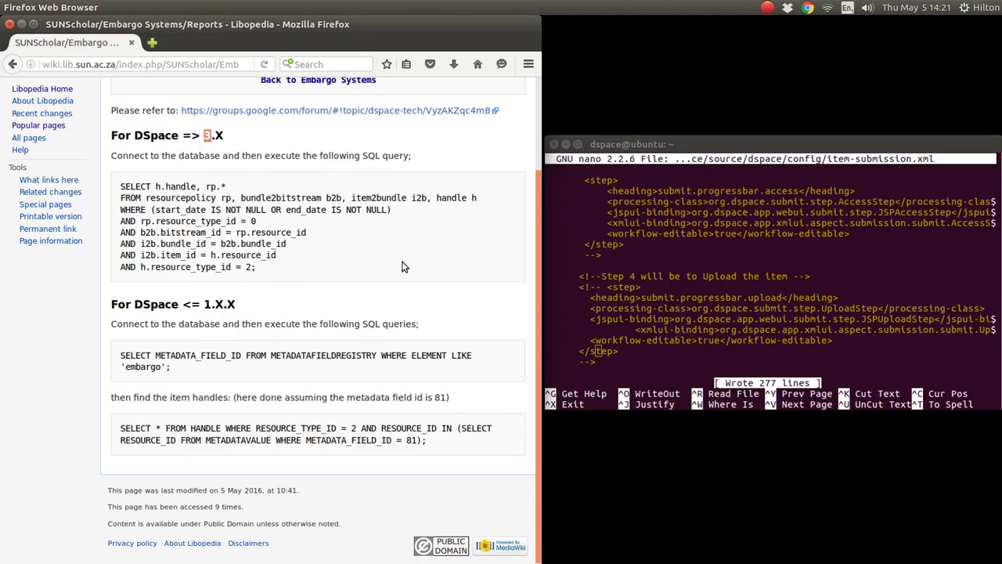
{"action": "scroll", "coordinate": [402, 268], "scroll_direction": "up", "scroll_amount": 3}
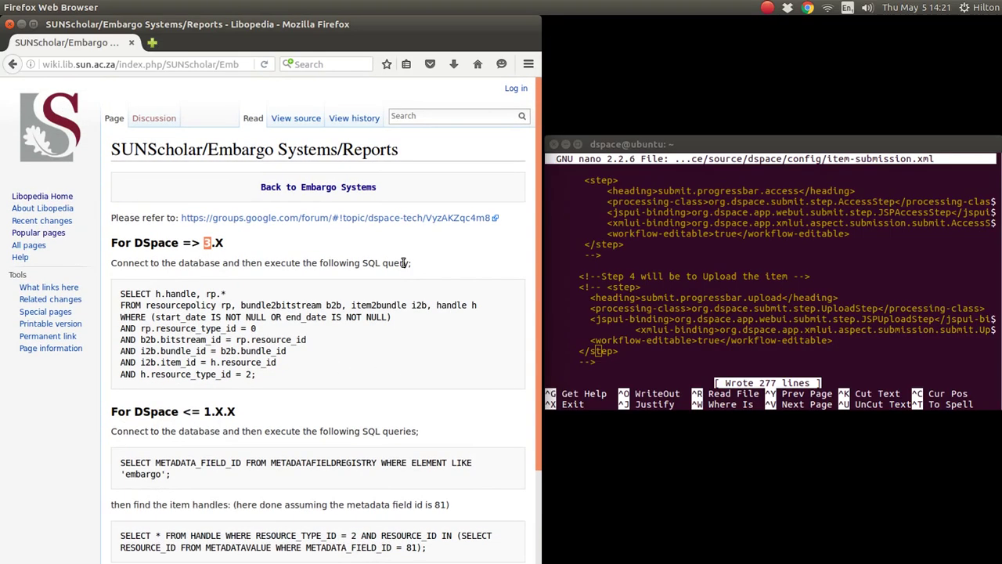
{"action": "scroll", "coordinate": [403, 263], "scroll_direction": "down", "scroll_amount": 3}
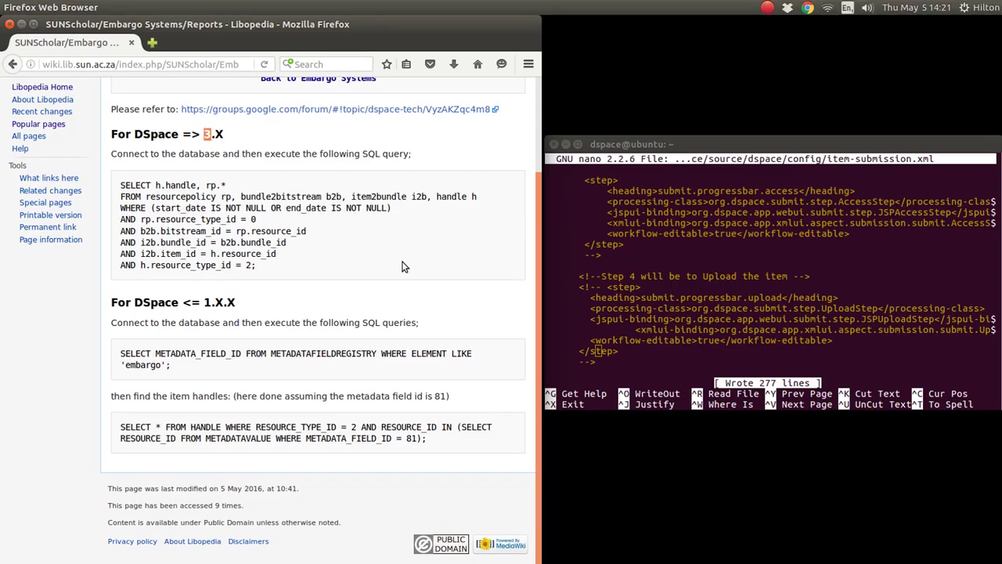
{"action": "scroll", "coordinate": [402, 267], "scroll_direction": "up", "scroll_amount": 3}
{"action": "scroll", "coordinate": [402, 267], "scroll_direction": "down", "scroll_amount": 3}
{"action": "left_click_drag", "start_coordinate": [203, 302], "coordinate": [235, 302]}
{"action": "left_click", "coordinate": [177, 354]}
{"action": "scroll", "coordinate": [353, 296], "scroll_direction": "up", "scroll_amount": 3}
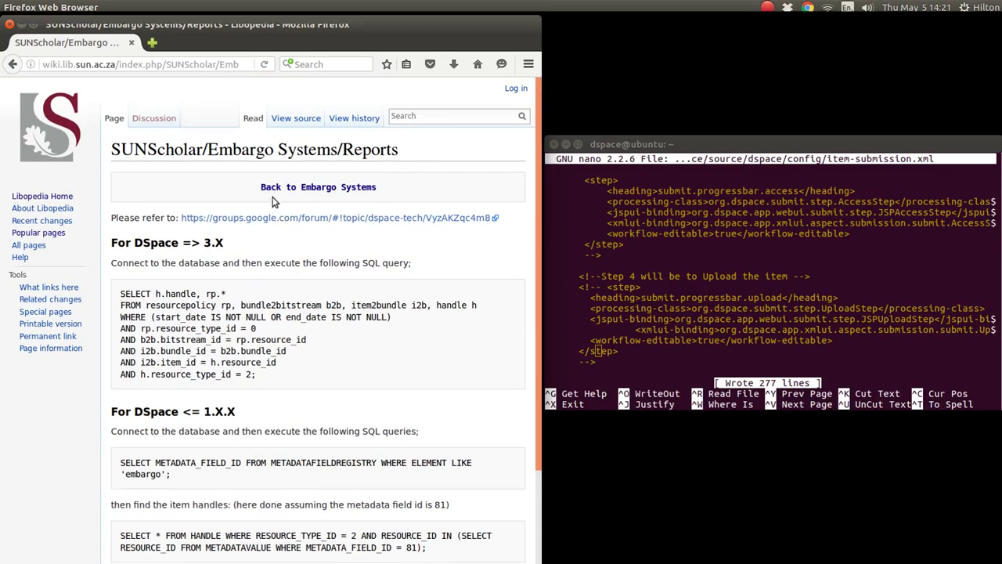
{"action": "left_click", "coordinate": [275, 188]}
{"action": "scroll", "coordinate": [365, 282], "scroll_direction": "down", "scroll_amount": 3}
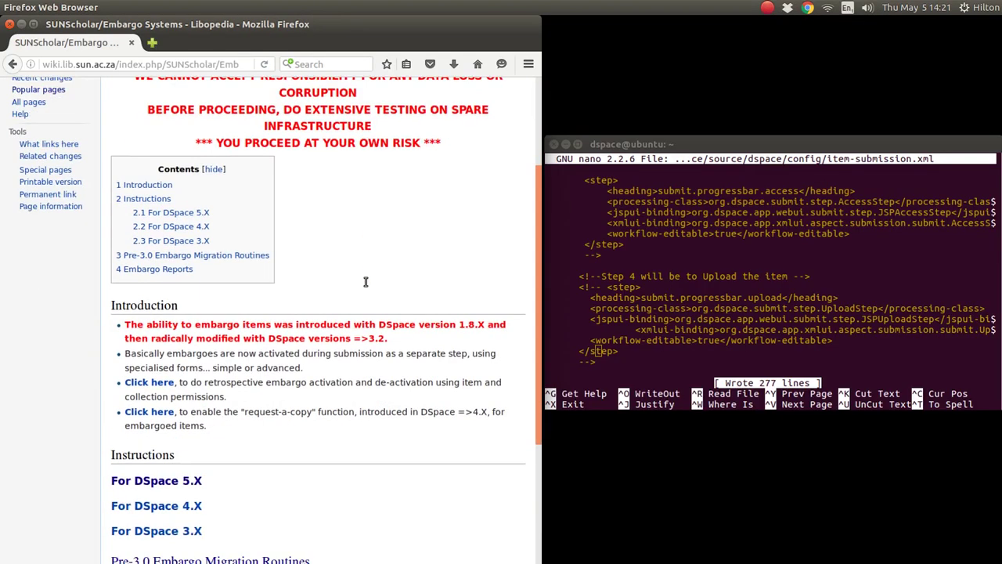
{"action": "scroll", "coordinate": [365, 282], "scroll_direction": "down", "scroll_amount": 4}
{"action": "scroll", "coordinate": [365, 284], "scroll_direction": "up", "scroll_amount": 2}
{"action": "scroll", "coordinate": [365, 285], "scroll_direction": "up", "scroll_amount": 5}
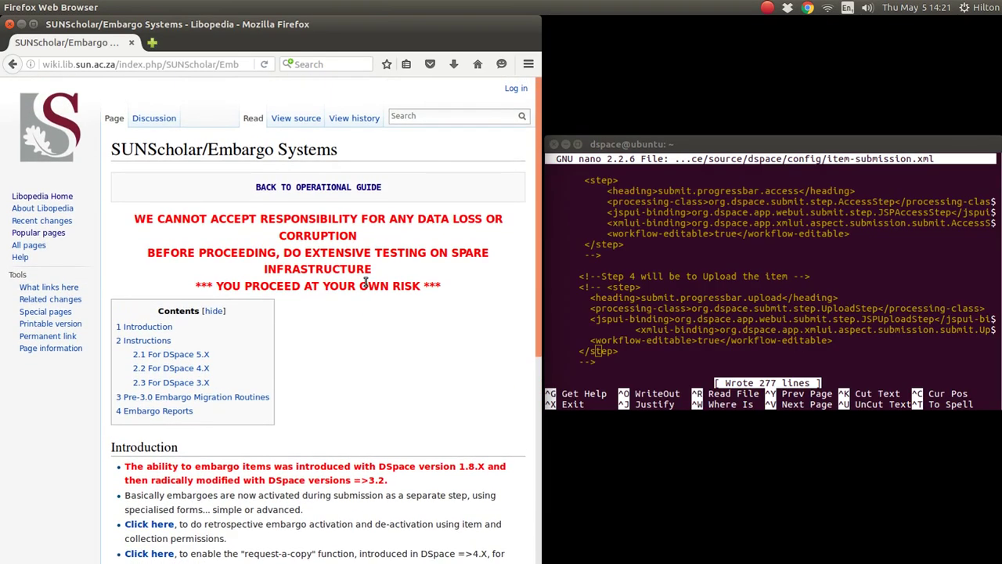
{"action": "scroll", "coordinate": [365, 283], "scroll_direction": "down", "scroll_amount": 5}
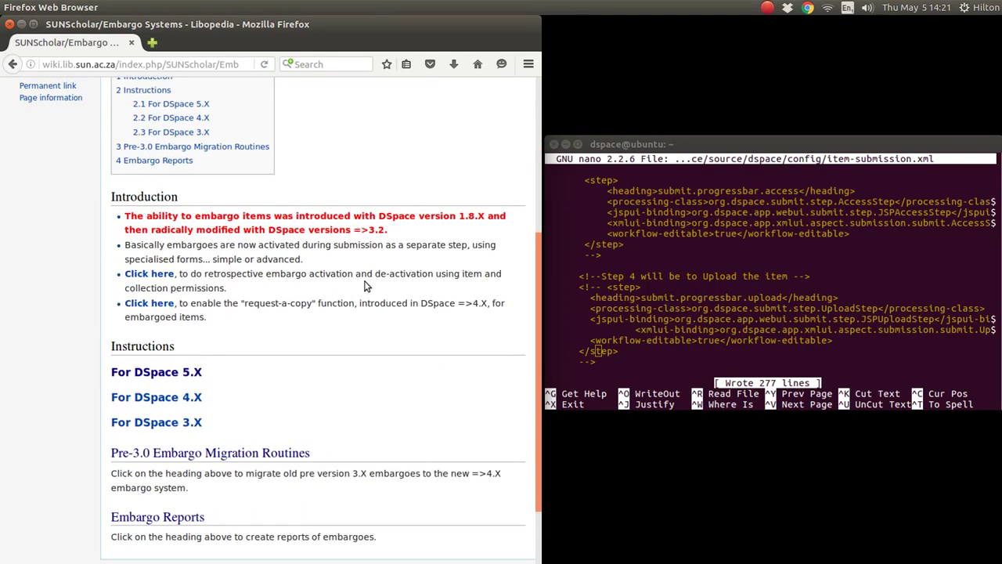
{"action": "scroll", "coordinate": [365, 286], "scroll_direction": "up", "scroll_amount": 5}
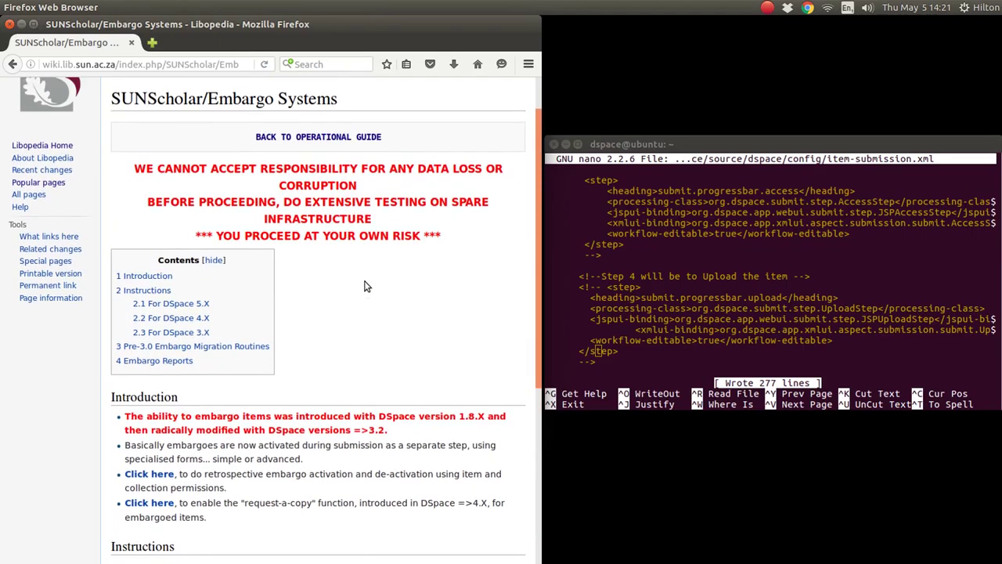